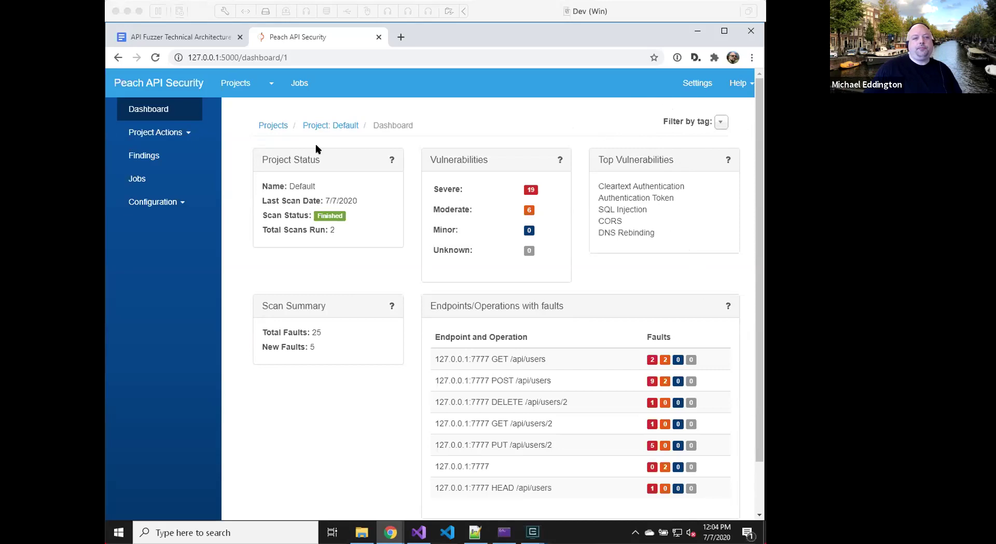
- Open the Default project's findings and look through the list of faults from the last scan
click(143, 155)
click(143, 156)
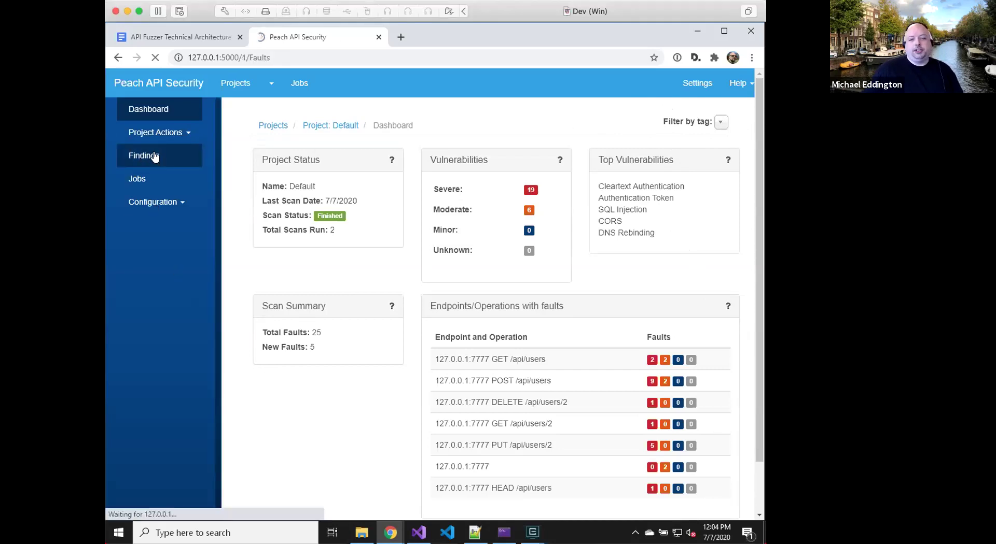
scroll(236, 284, down, 2)
scroll(236, 285, up, 3)
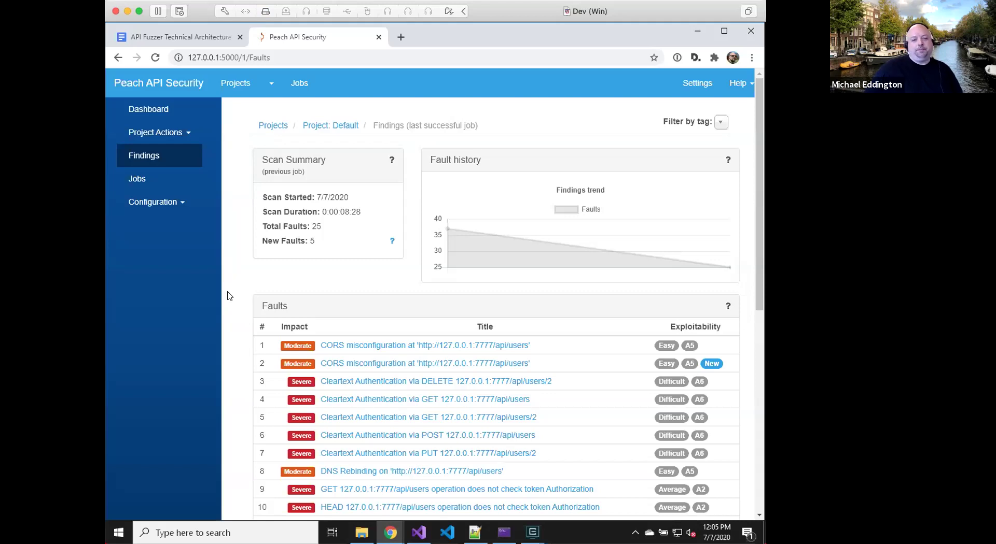
scroll(228, 296, down, 1)
scroll(227, 296, down, 2)
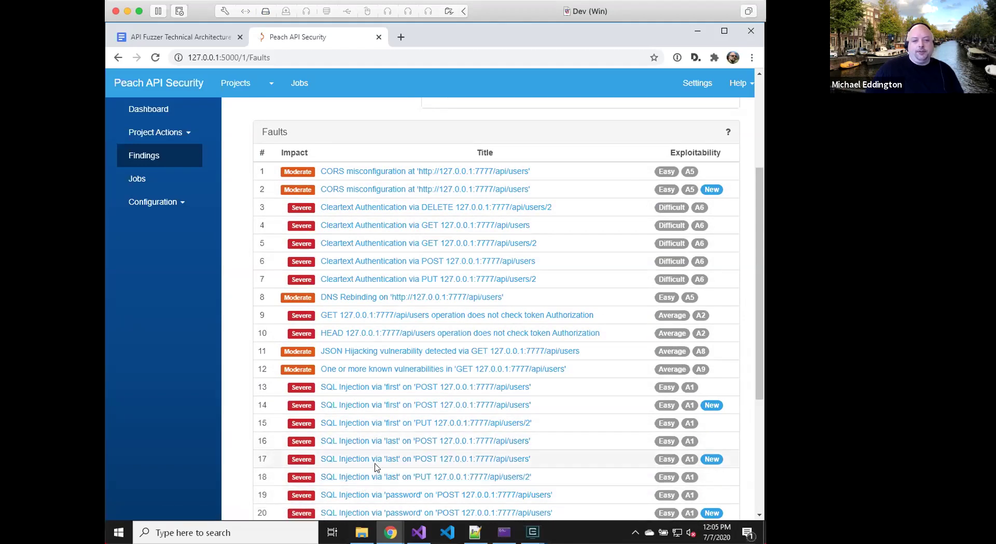
- Open the new SQL Injection finding via 'first' on POST 127.0.0.1:7777/api/users and highlight the vulnerability name above its description
click(359, 407)
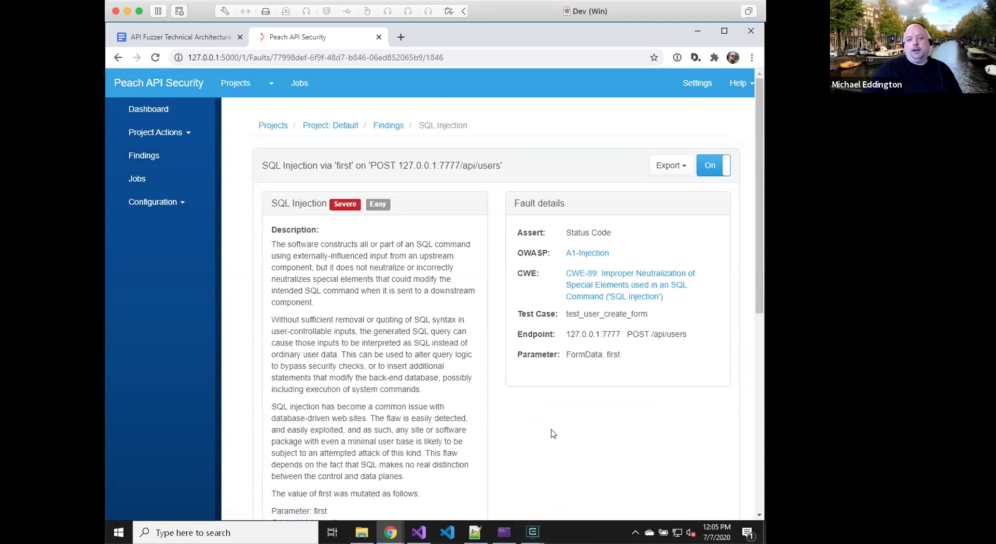
scroll(552, 433, down, 1)
scroll(553, 434, up, 1)
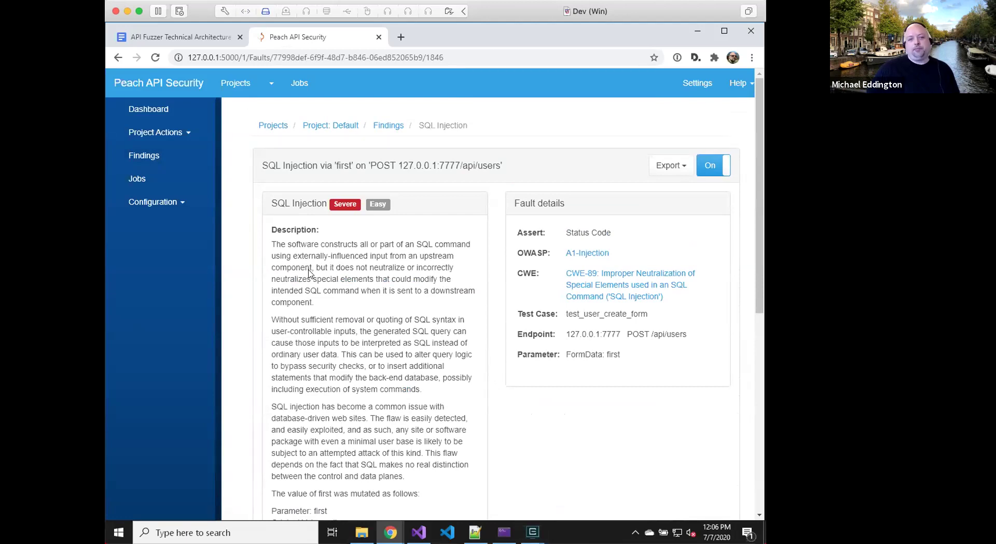
drag(294, 204, 326, 205)
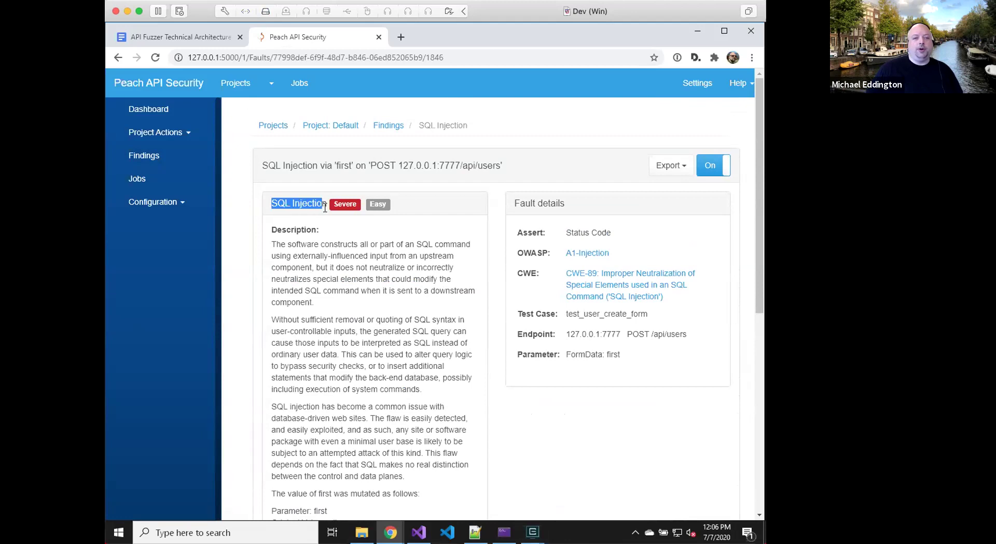
click(492, 343)
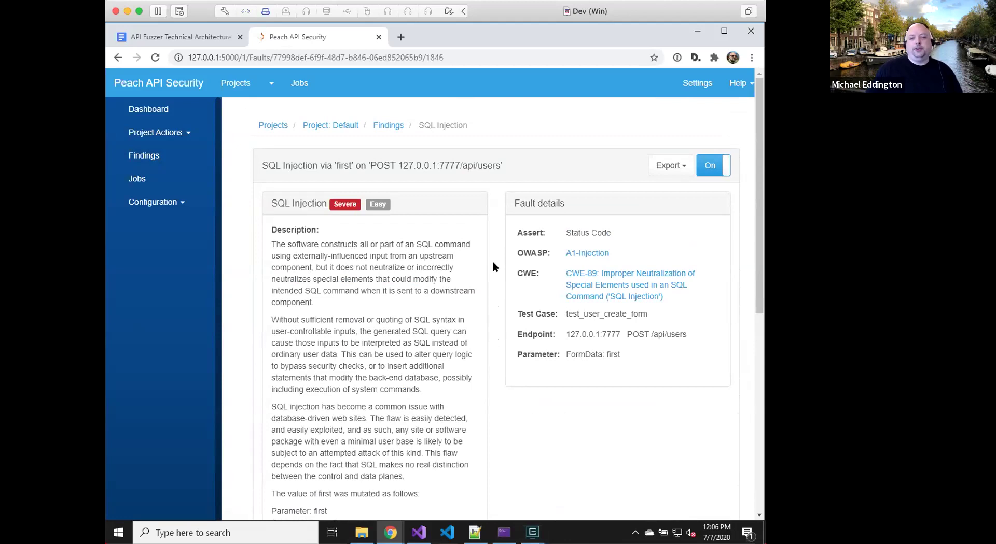
- Highlight the Assert value in the fault details, then clear the selection
drag(612, 234, 564, 234)
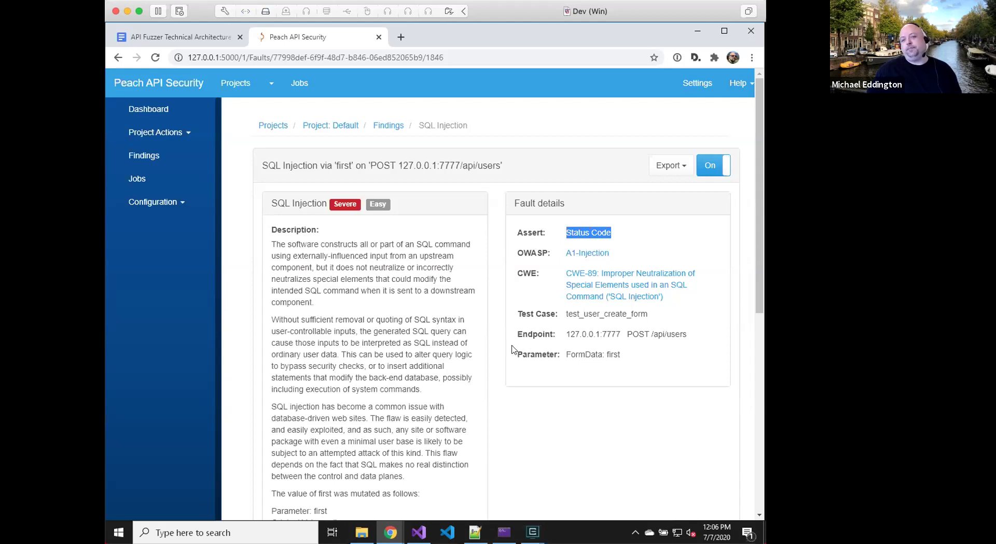
scroll(496, 343, down, 1)
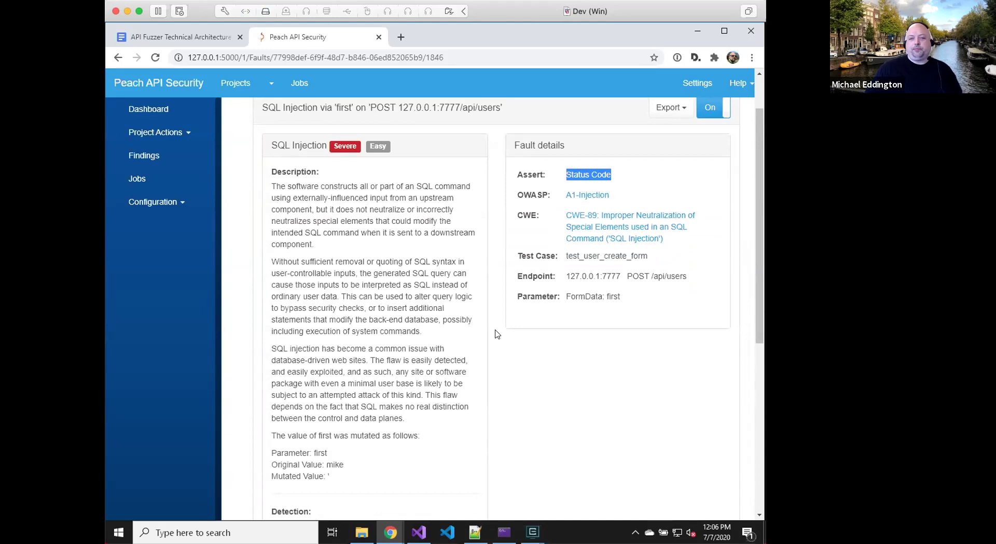
click(498, 401)
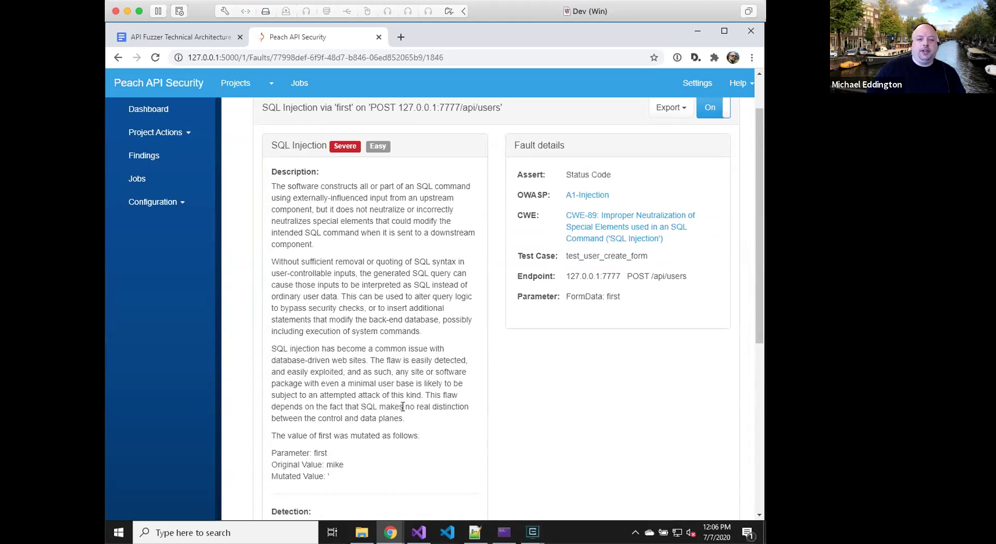
- Read the Detection text and highlight the section describing how the value of the first parameter was mutated
scroll(403, 407, down, 2)
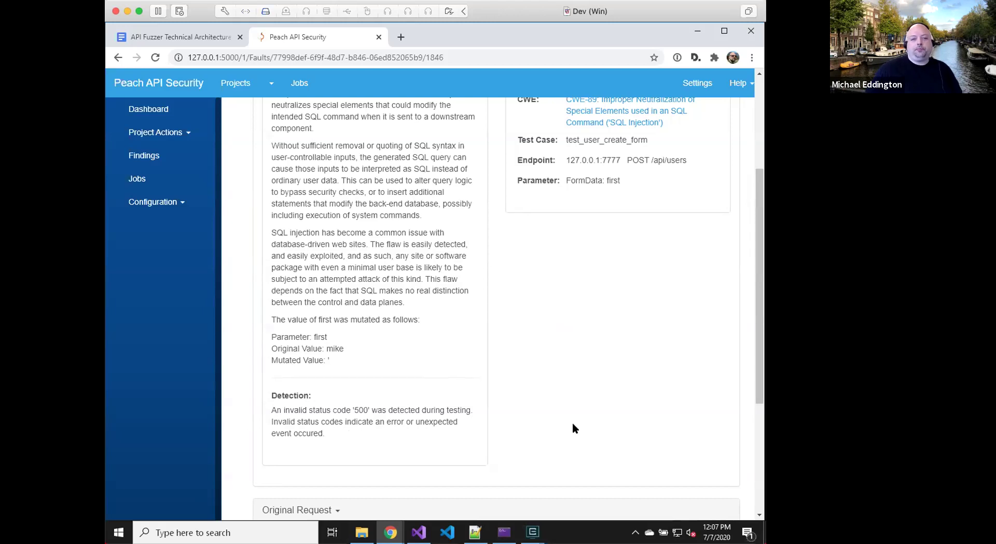
scroll(611, 453, up, 2)
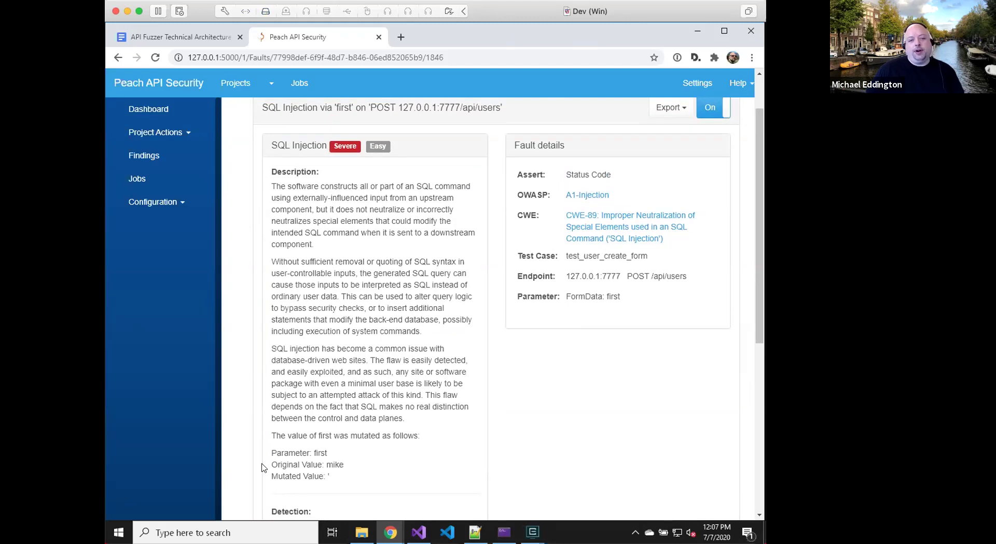
drag(269, 434, 266, 484)
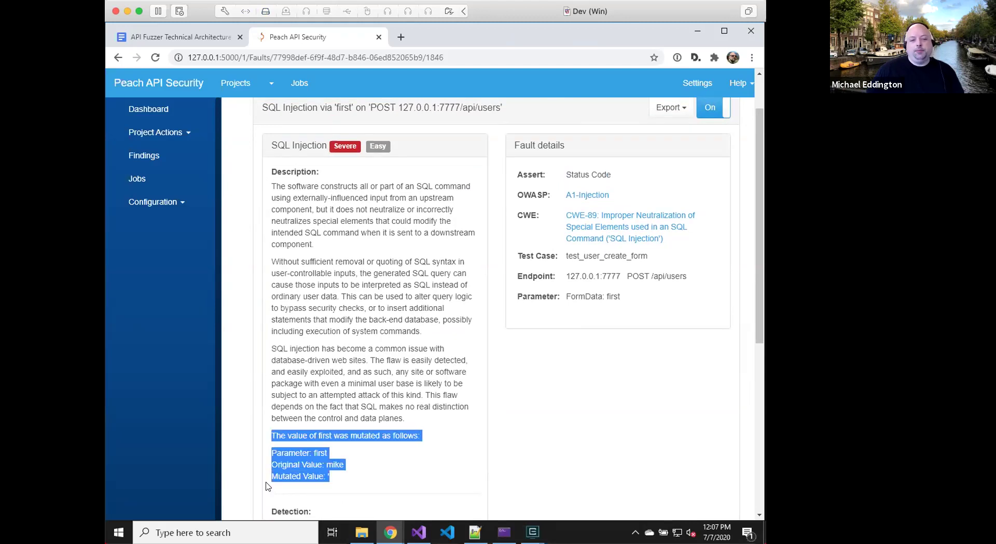
click(372, 453)
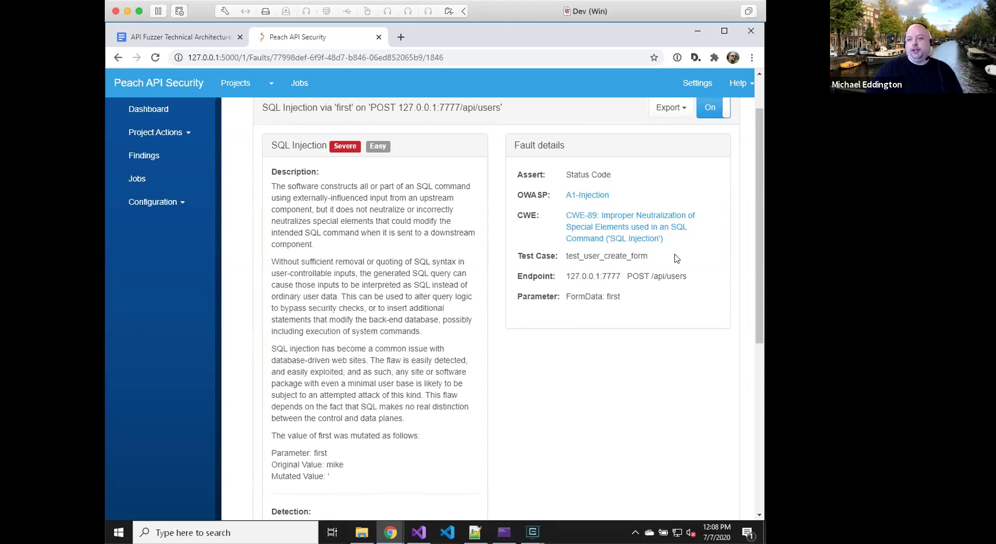
- Examine the Test Case, OWASP and CWE entries in the fault details by highlighting each one
drag(649, 255, 517, 260)
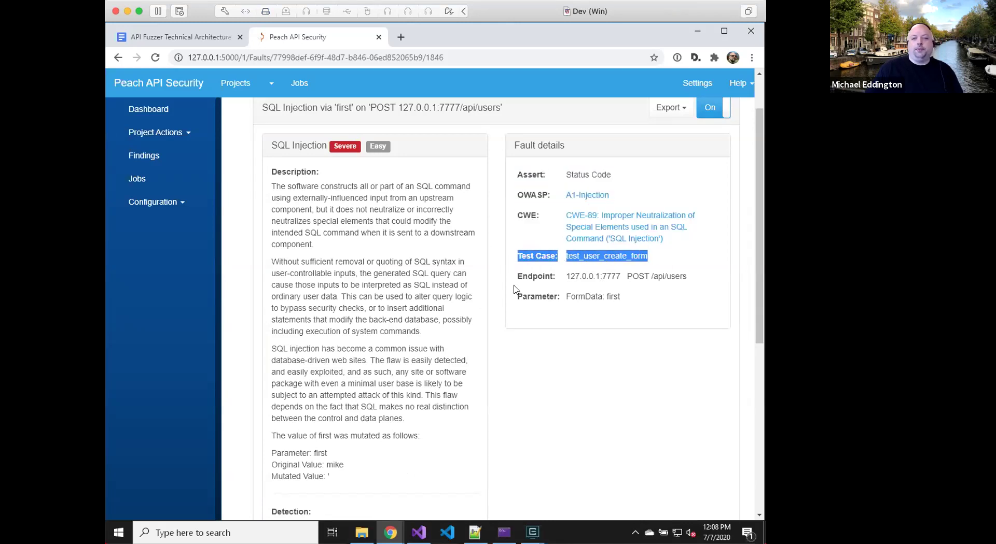
click(527, 375)
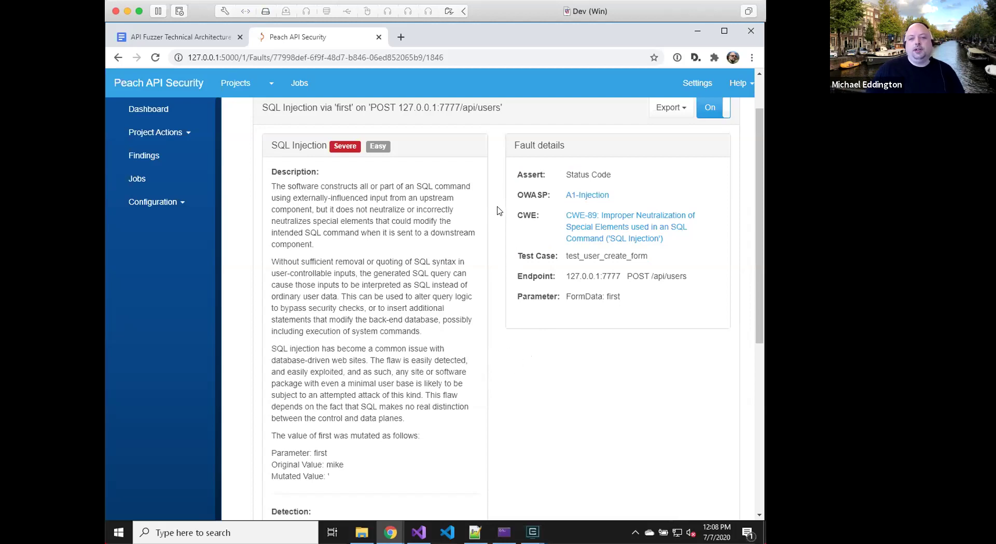
double_click(516, 193)
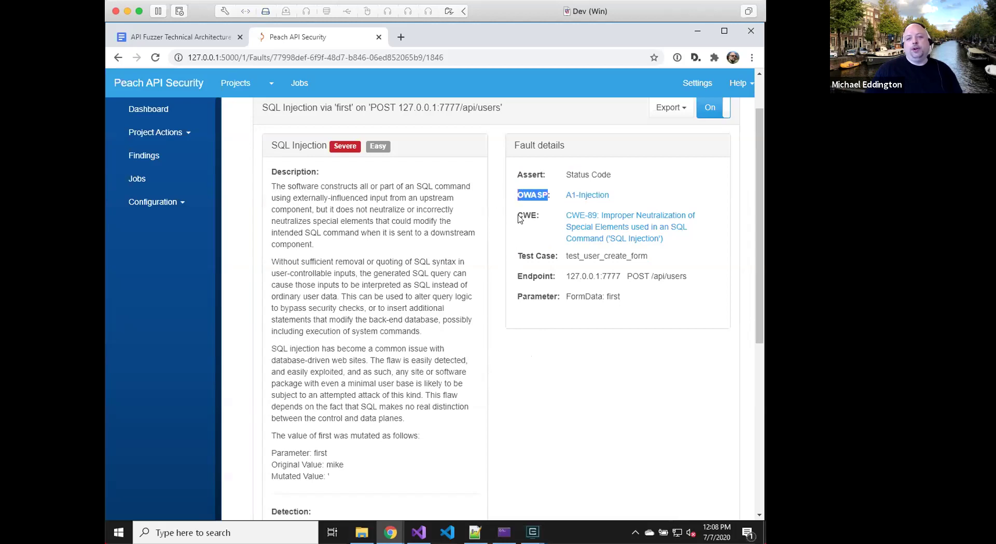
double_click(520, 216)
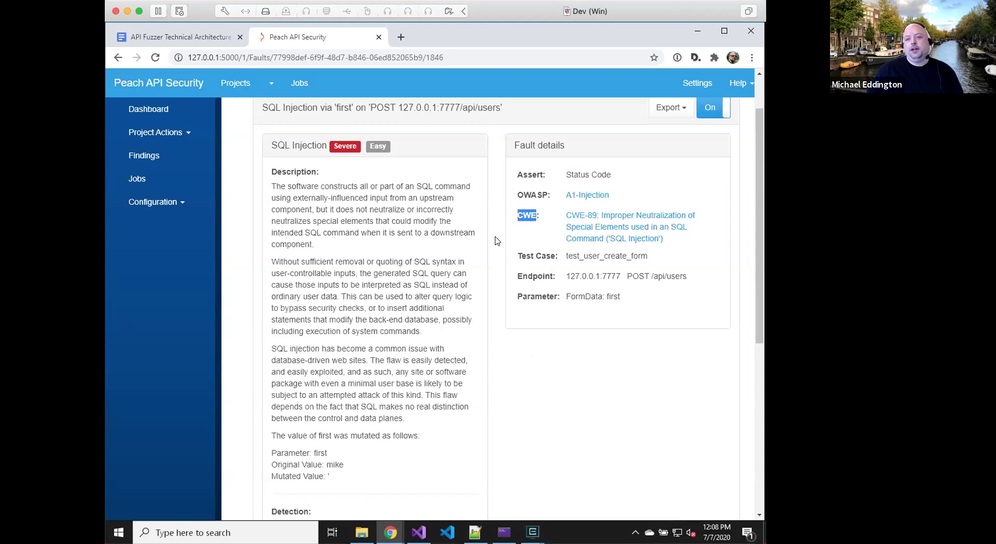
click(520, 241)
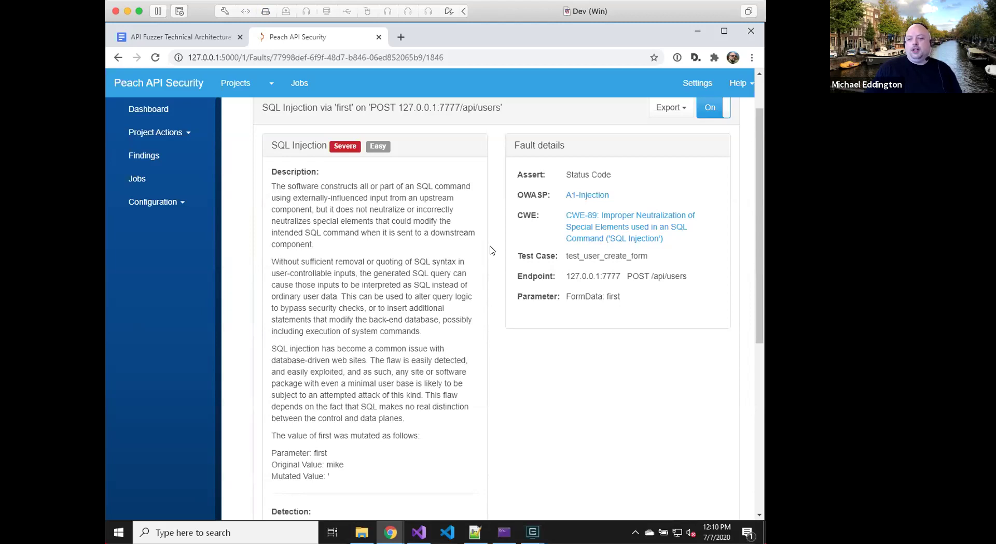
- Highlight the SQL Injection heading and the Assert label, and show the export options for this finding
scroll(449, 258, up, 2)
scroll(449, 259, down, 2)
drag(271, 146, 326, 146)
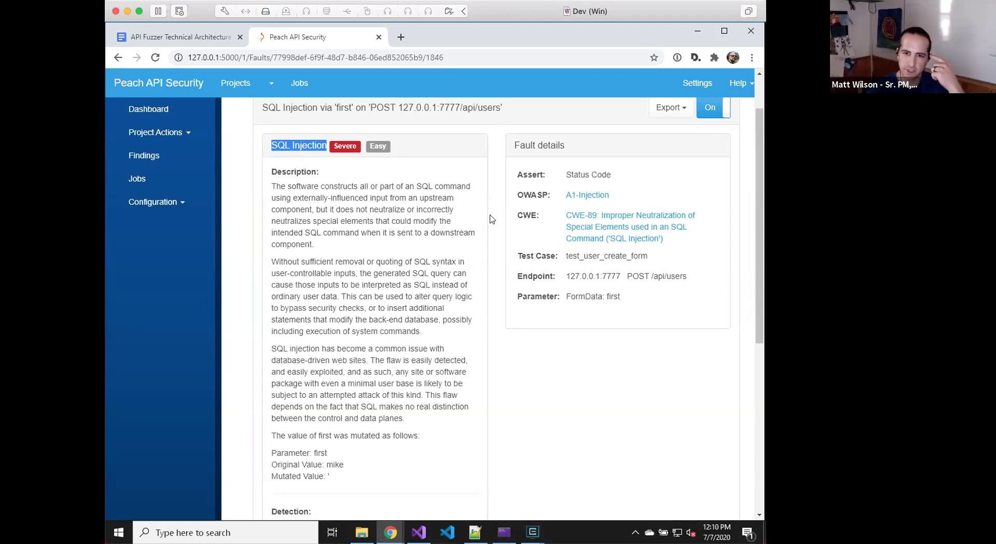
scroll(490, 217, up, 2)
click(480, 302)
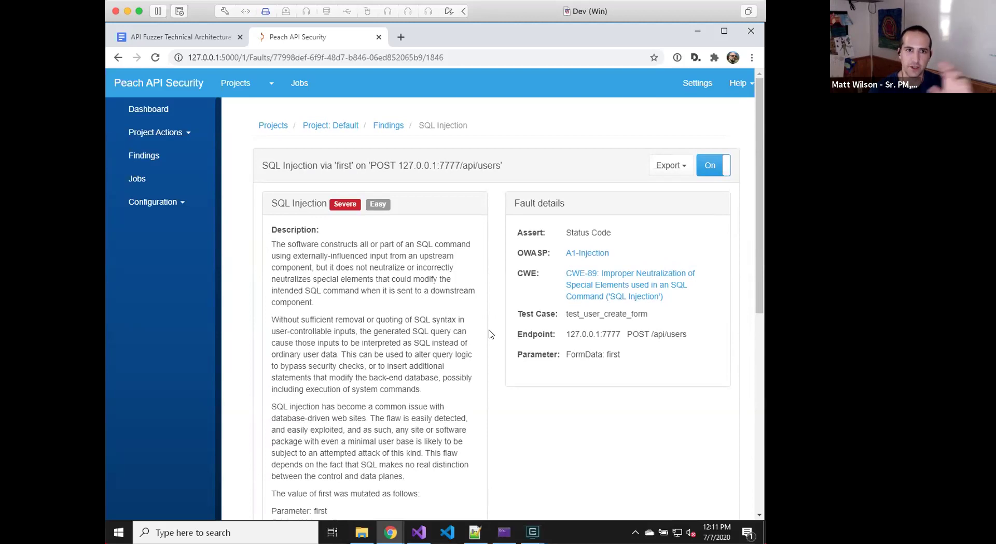
scroll(489, 334, down, 1)
scroll(489, 335, up, 1)
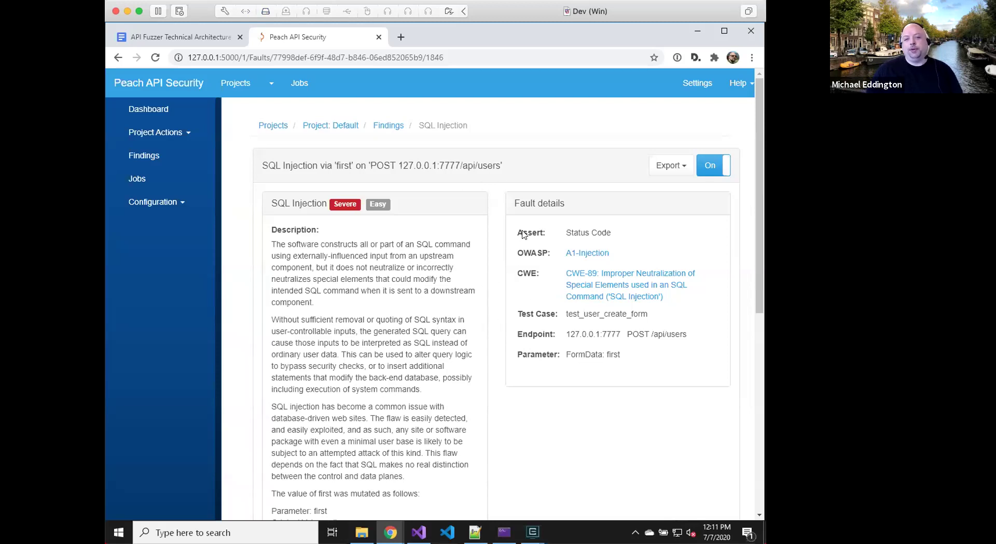
drag(519, 234, 543, 233)
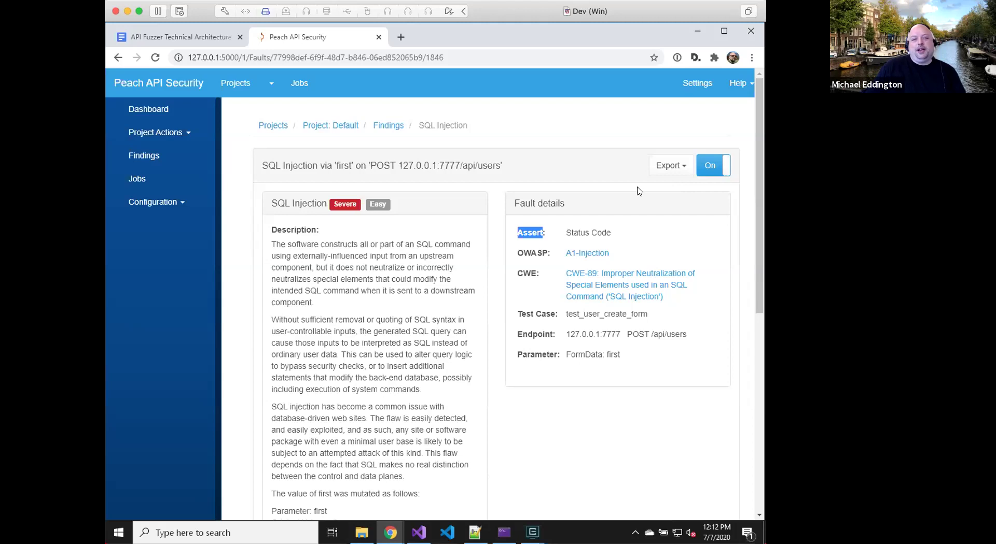
click(687, 166)
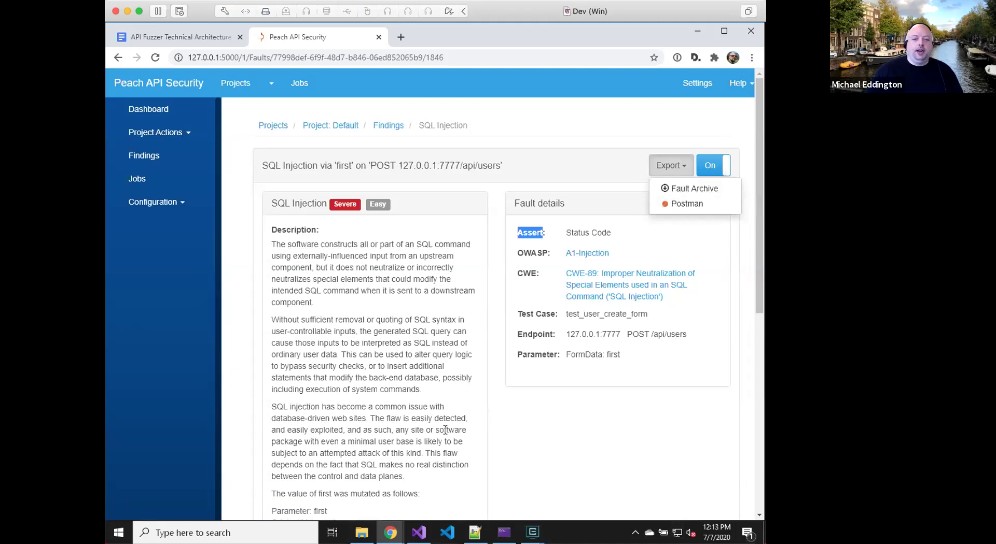
- Expand the Actual Request of the finding and examine the mutated POST sent to the server
scroll(574, 321, down, 5)
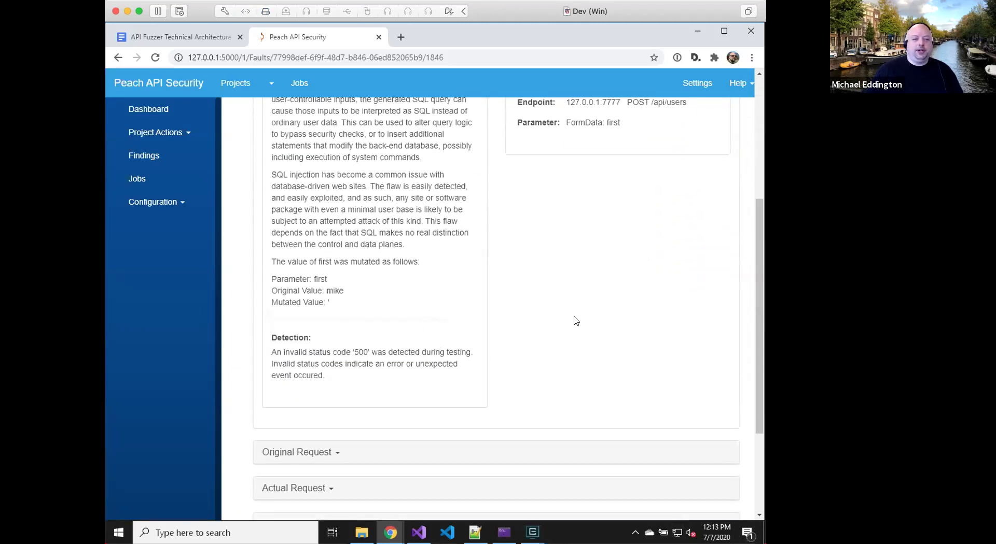
scroll(574, 321, down, 2)
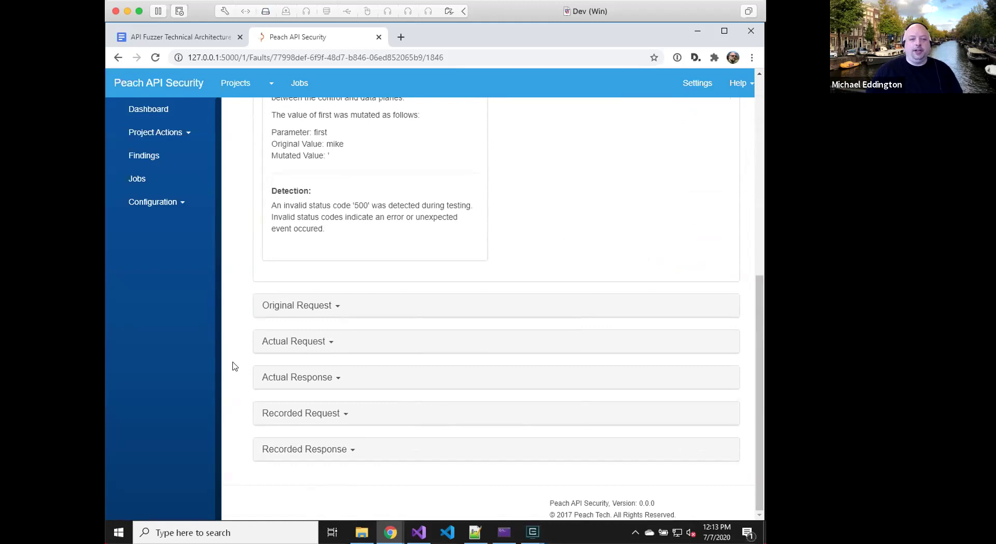
click(321, 342)
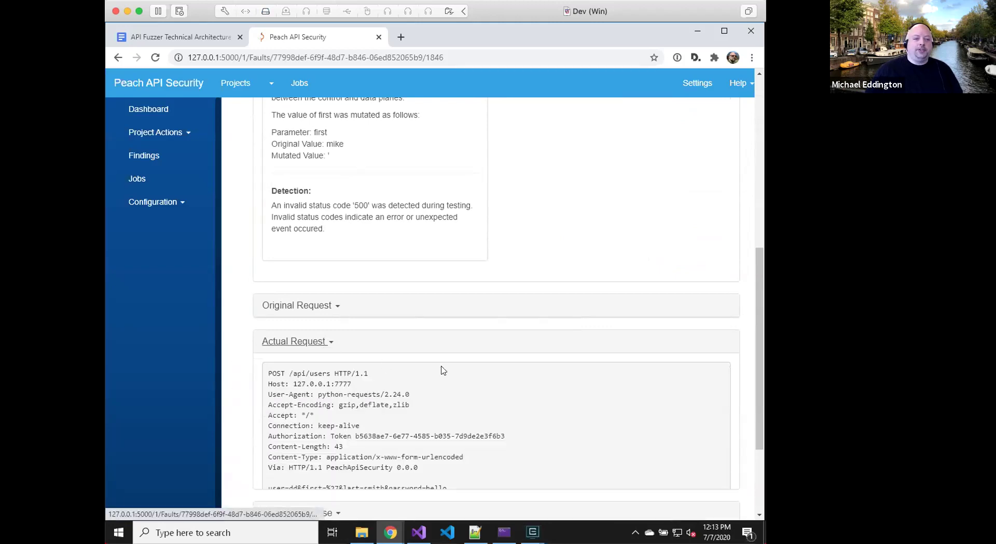
scroll(591, 398, down, 1)
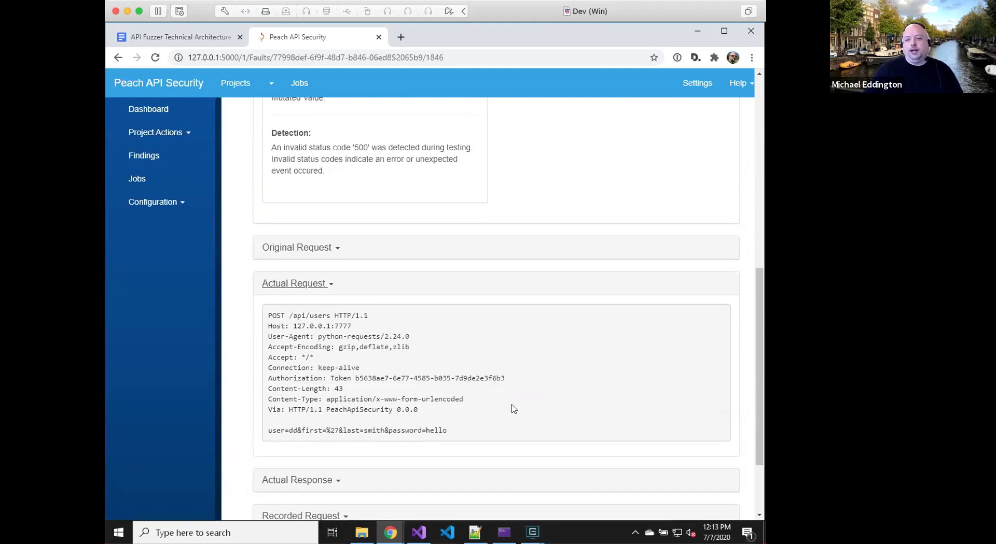
scroll(519, 405, down, 1)
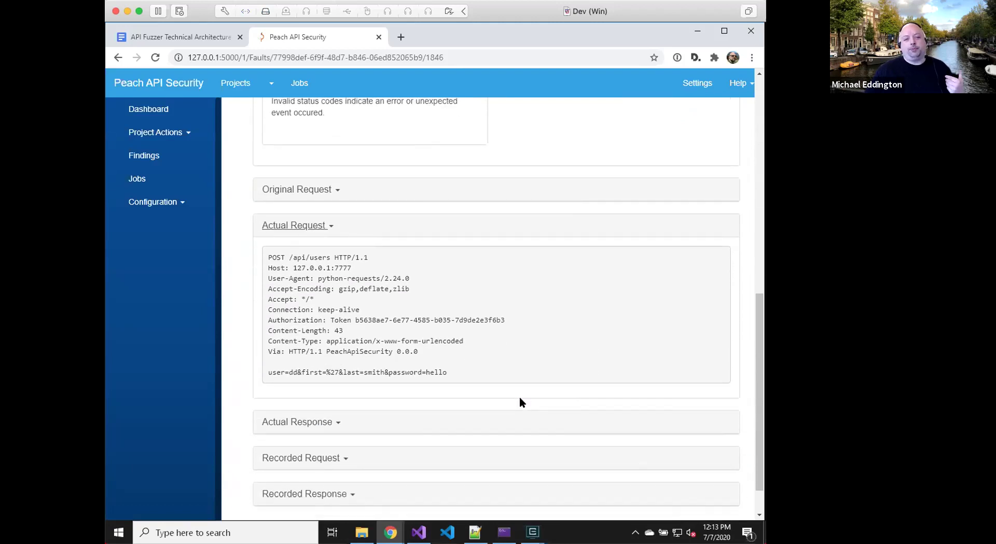
- Expand the Actual Response and examine what the server returned to the mutated request
click(334, 421)
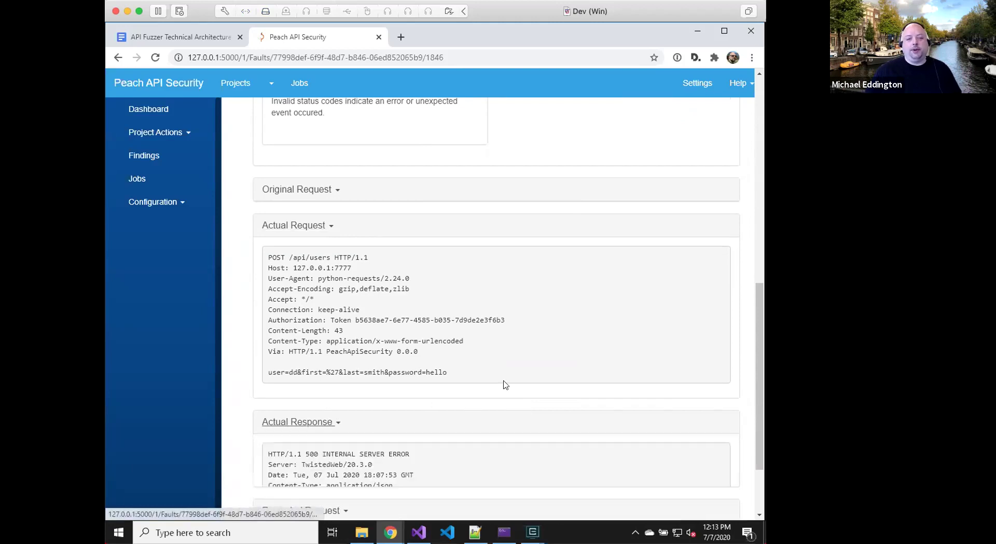
scroll(597, 320, down, 2)
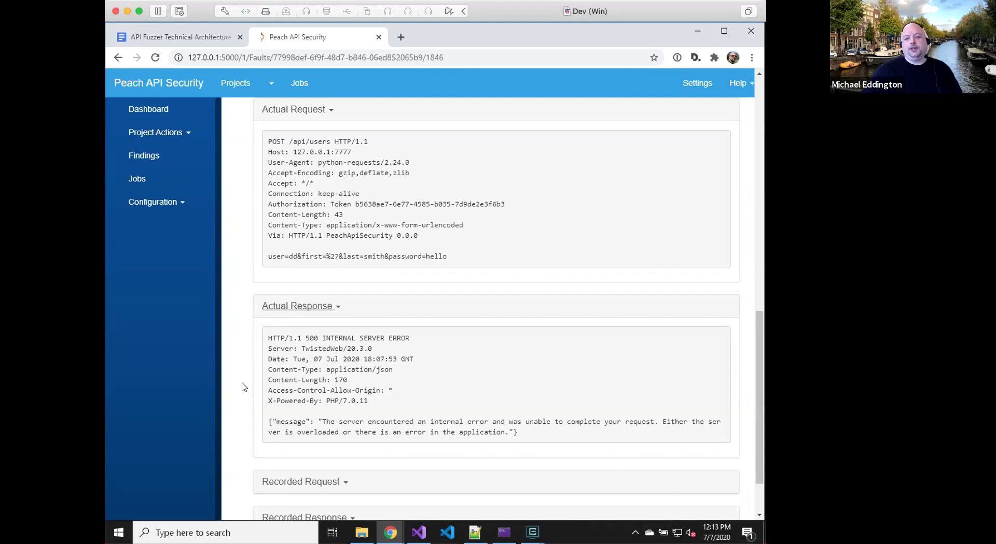
scroll(241, 393, down, 2)
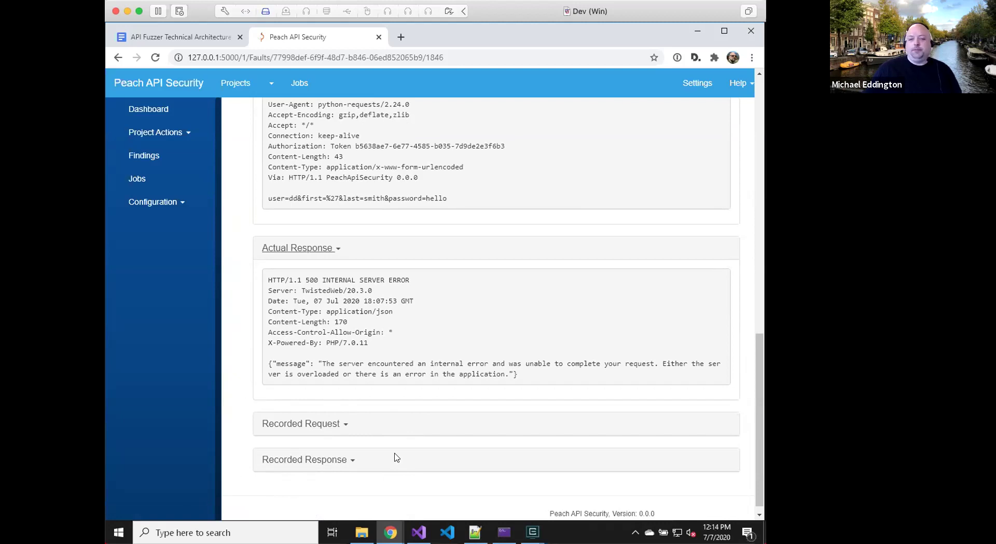
- Expand the Recorded Request and Recorded Response, and highlight the recorded response's text for comparison
click(349, 425)
scroll(373, 469, down, 3)
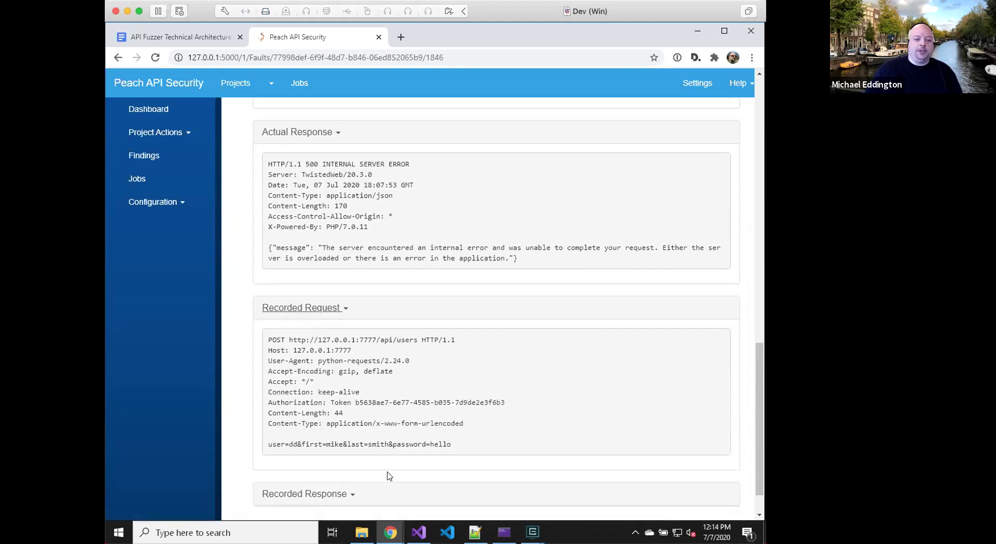
click(349, 450)
scroll(465, 453, down, 3)
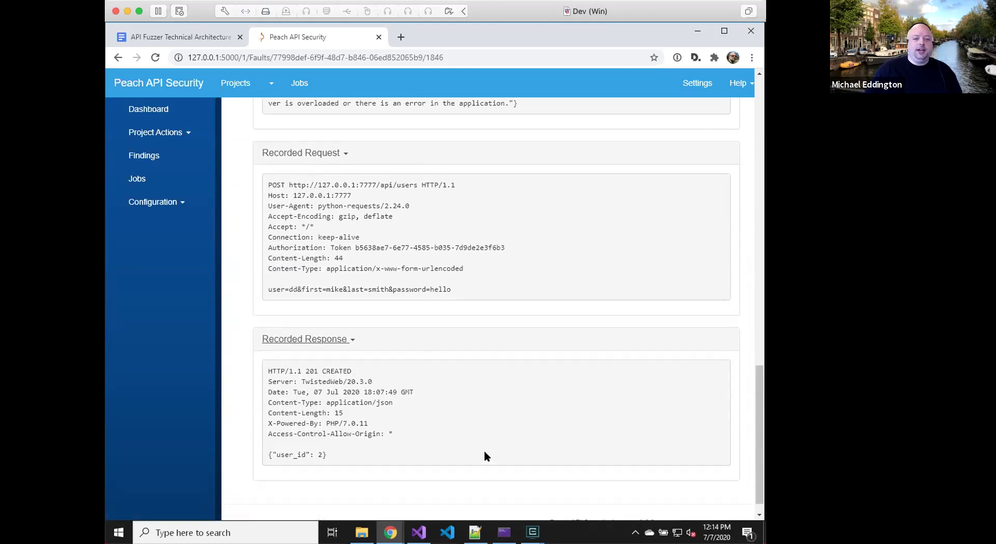
drag(267, 362, 333, 451)
click(468, 424)
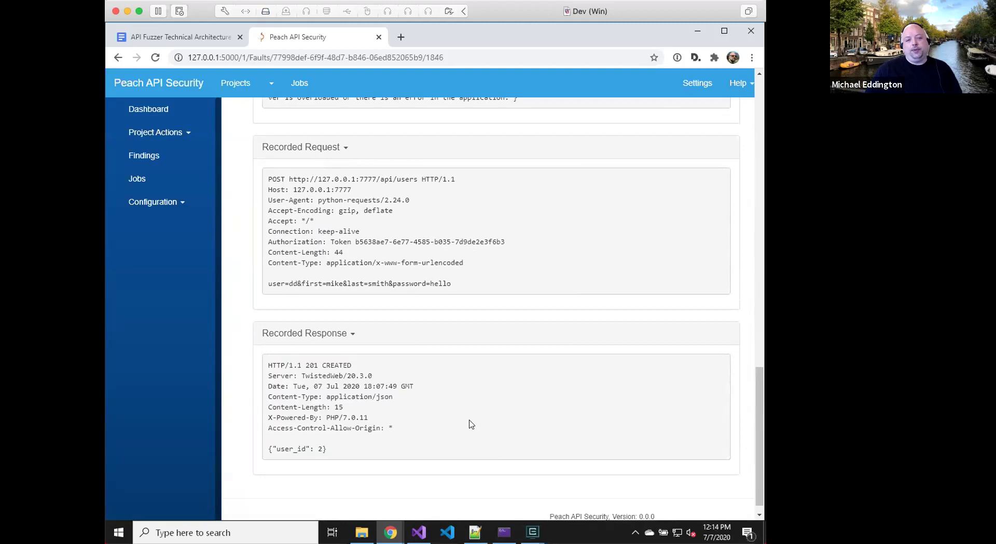
- Compare the Actual Request and Actual Response of the SQL Injection finding with its Recorded Request
scroll(467, 422, up, 7)
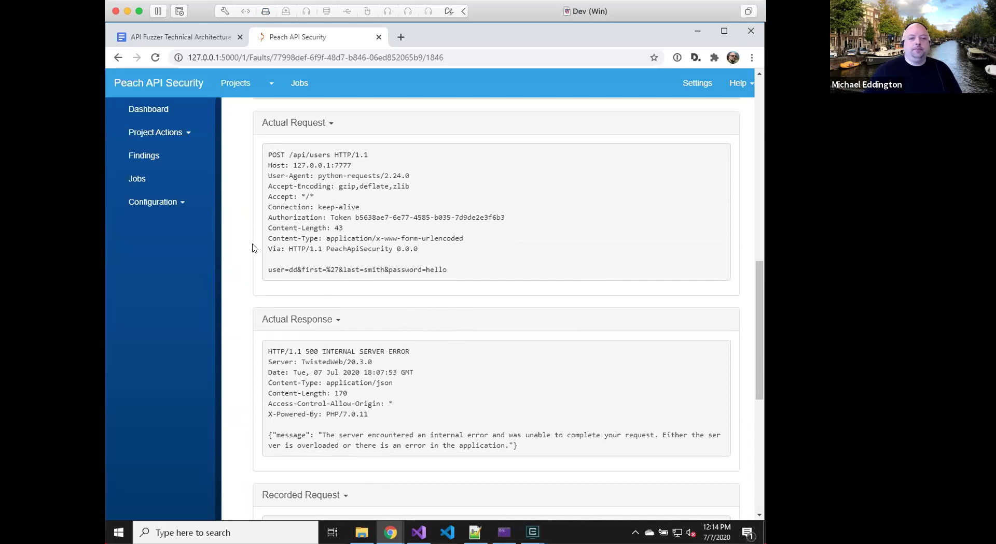
scroll(227, 208, up, 1)
scroll(227, 208, up, 2)
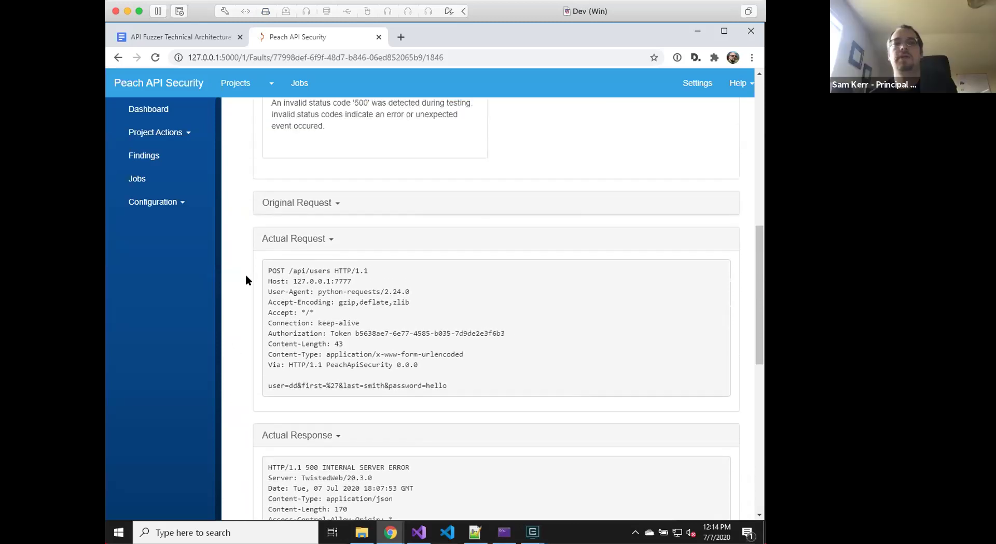
scroll(246, 280, down, 2)
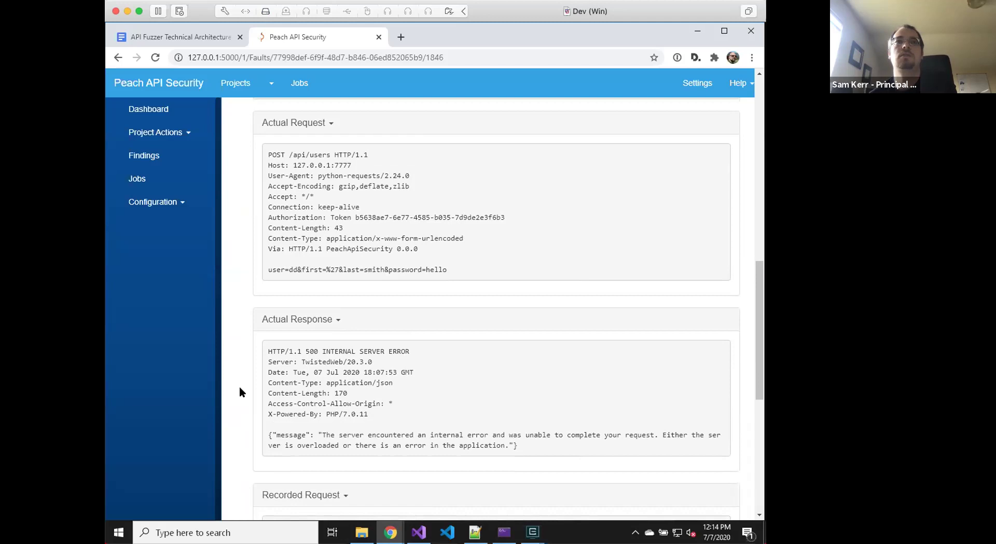
scroll(574, 399, down, 2)
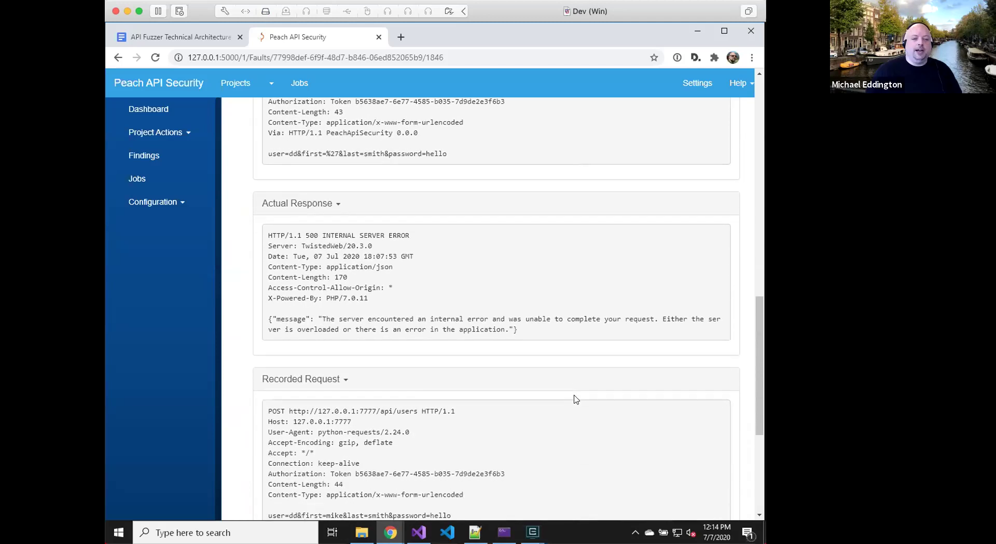
scroll(496, 422, down, 1)
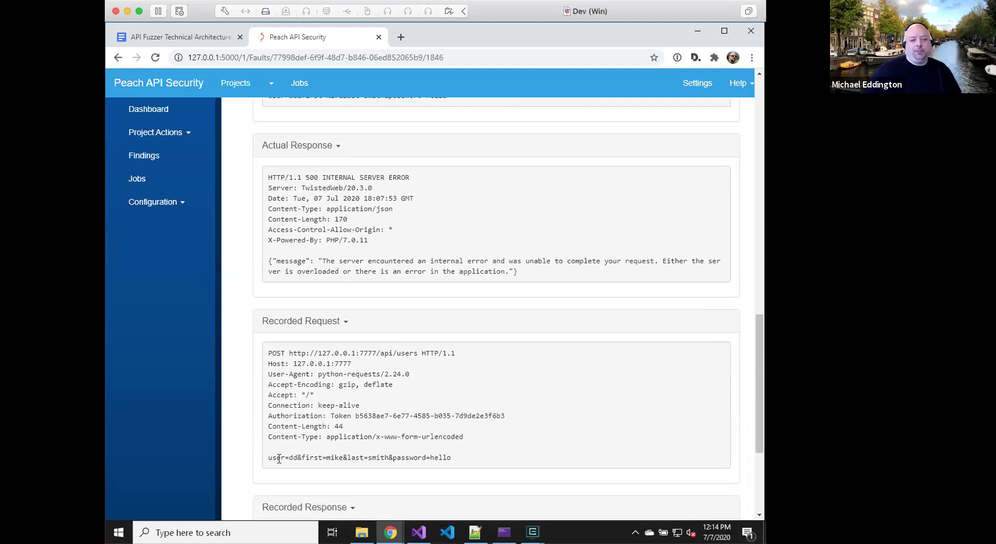
scroll(580, 435, up, 1)
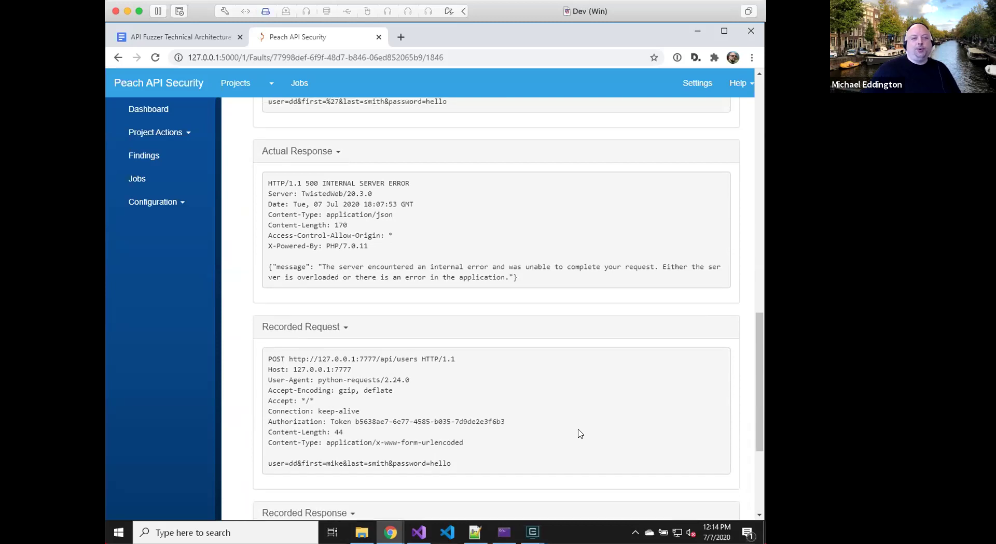
- Highlight the mutation details and the parameter name 'first' in the description, and highlight FormData in the fault details
scroll(510, 236, up, 5)
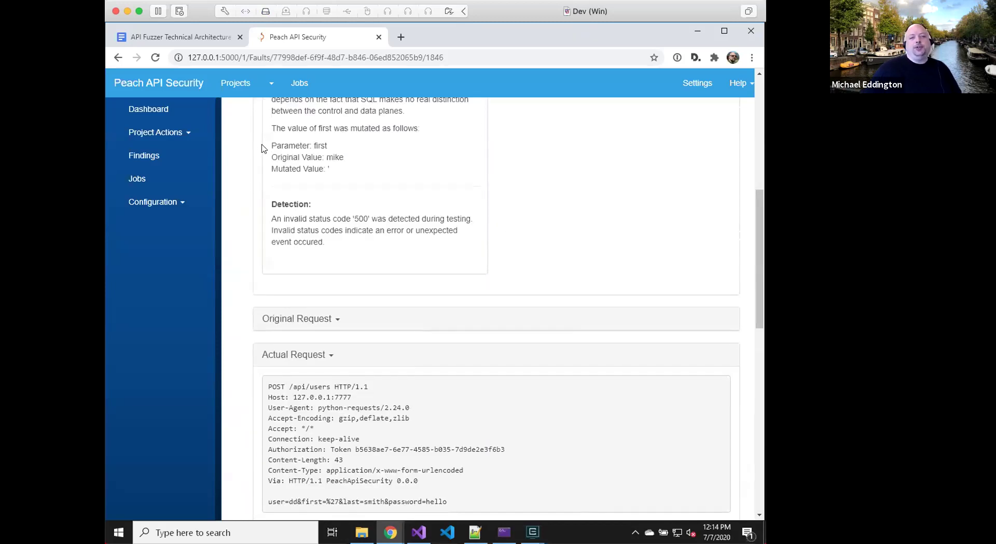
drag(270, 145, 330, 171)
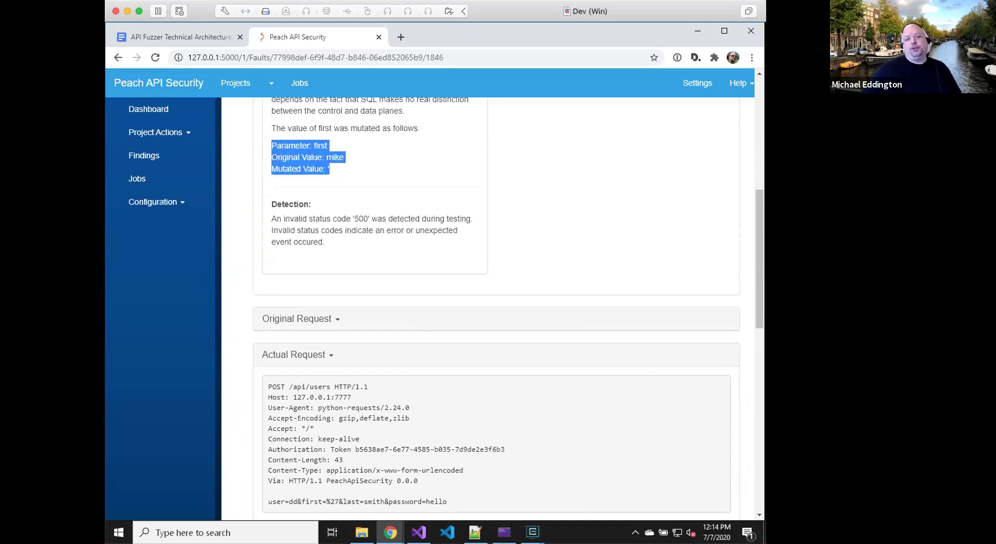
double_click(318, 145)
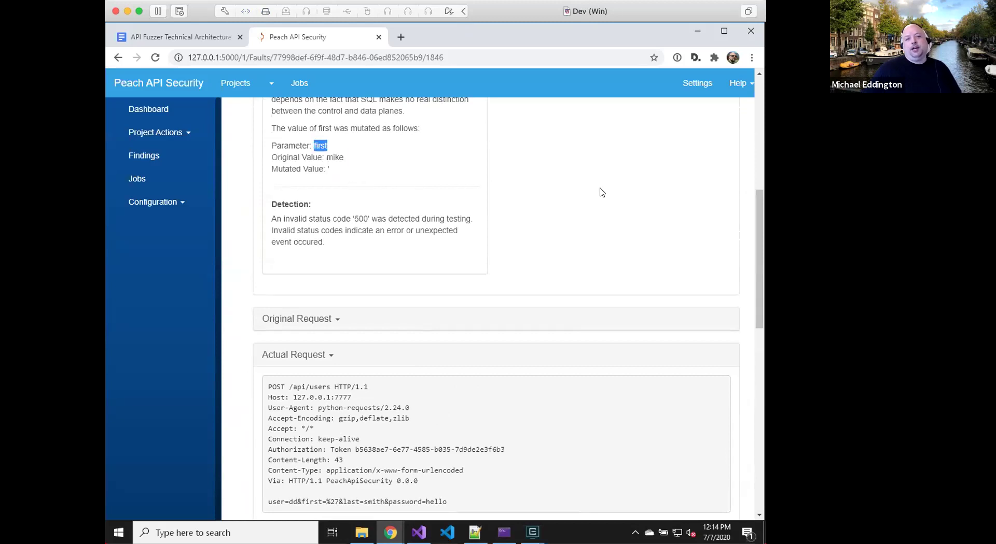
scroll(633, 179, up, 3)
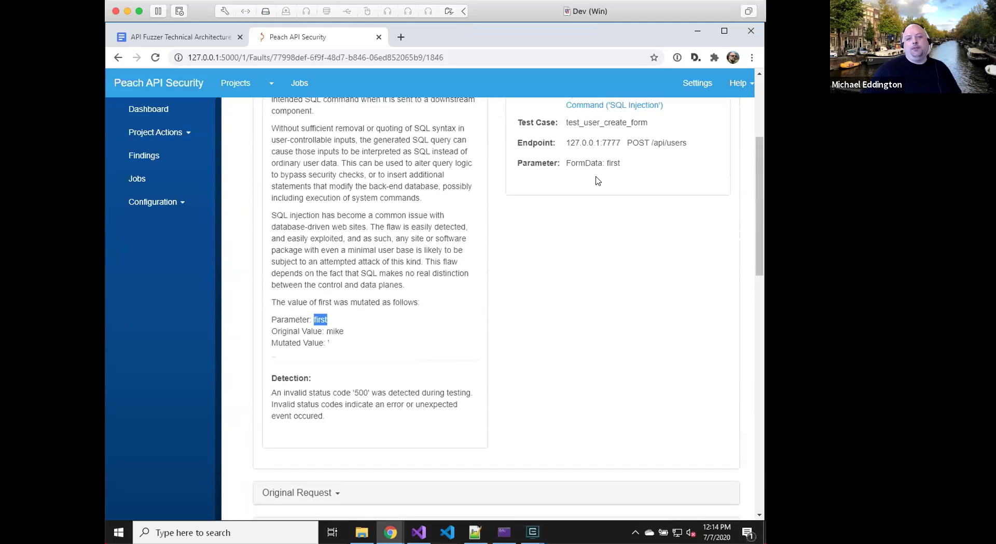
double_click(582, 164)
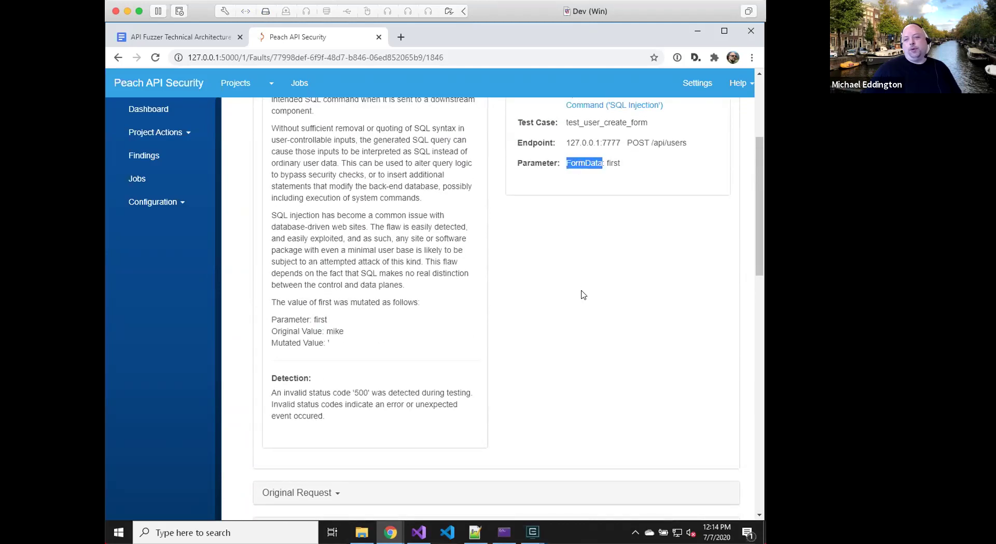
- Highlight the 'first' parameter and its mutated value %27 in the Actual Request body, and compare them with the Recorded Request
scroll(516, 463, down, 6)
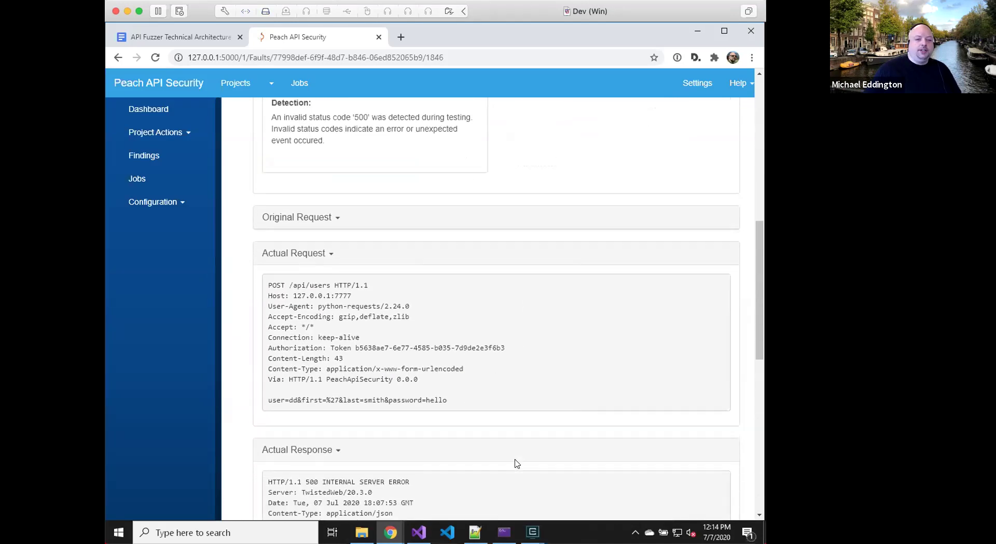
double_click(313, 328)
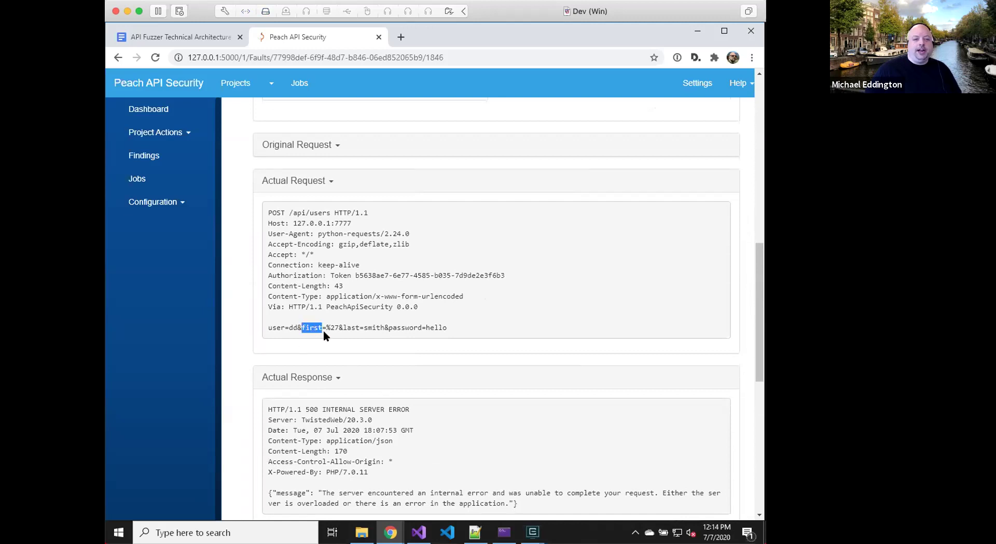
drag(327, 328, 339, 327)
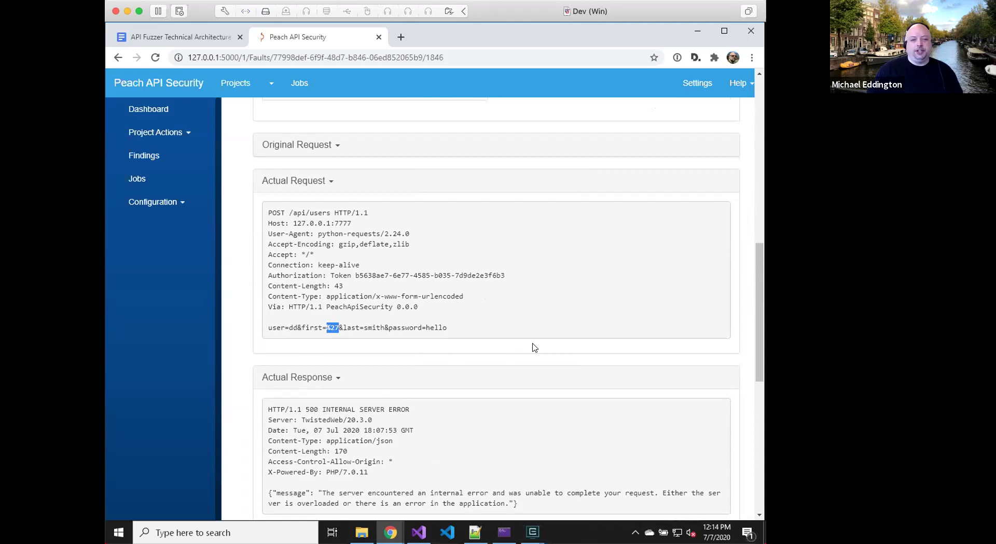
scroll(532, 348, down, 1)
scroll(529, 346, down, 4)
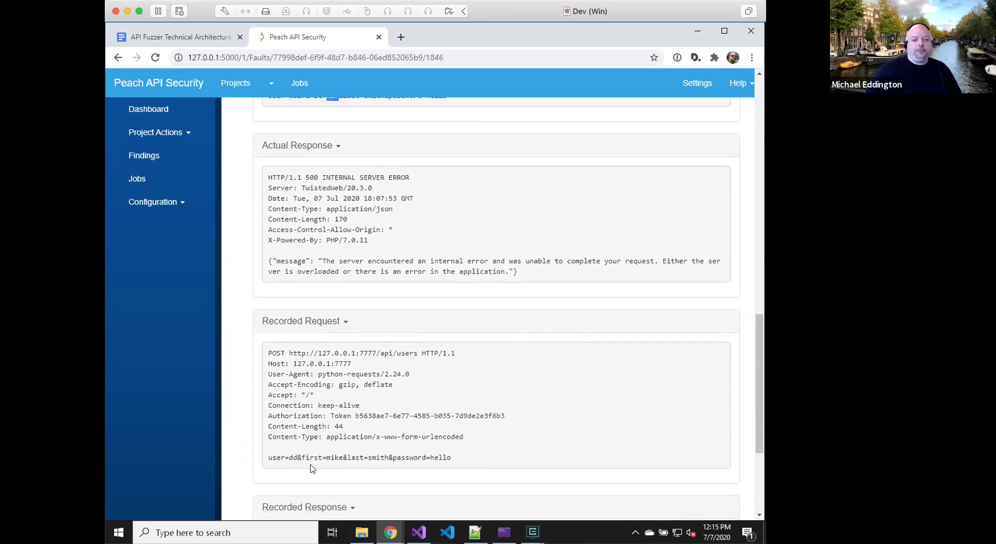
scroll(511, 347, up, 2)
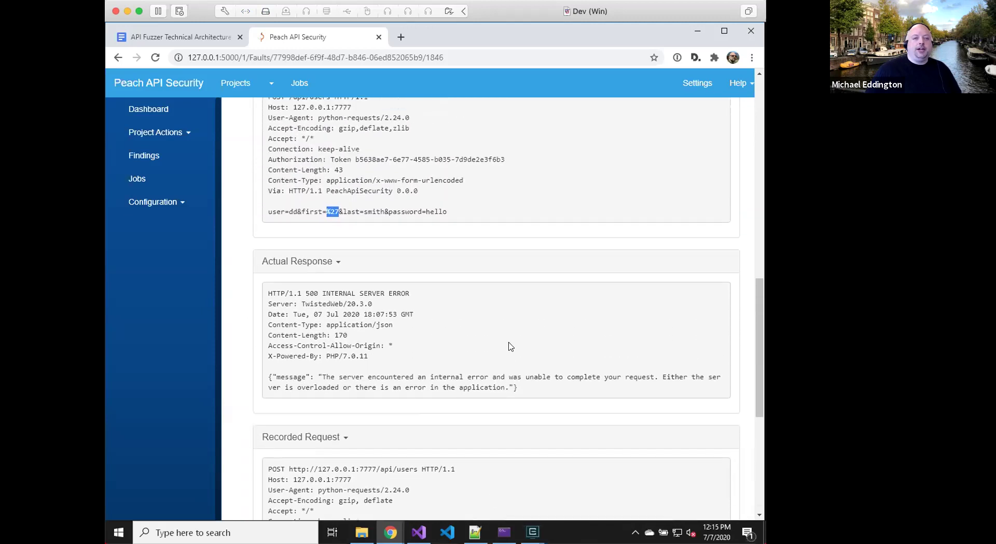
- Highlight the PeachApiSecurity Via header and the form body in the Actual Request, and review the Recorded Request and Recorded Response
drag(267, 191, 424, 193)
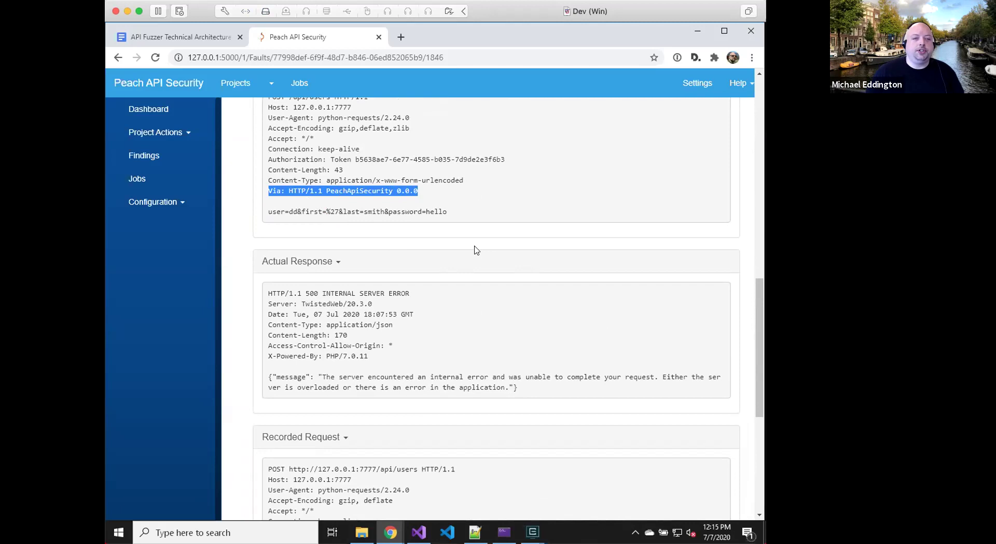
scroll(476, 251, up, 1)
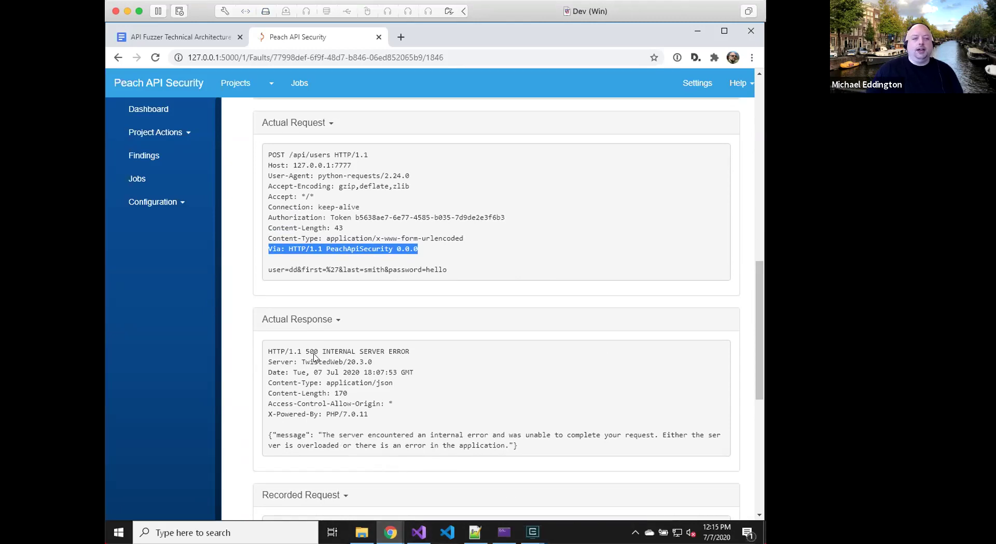
drag(265, 268, 472, 280)
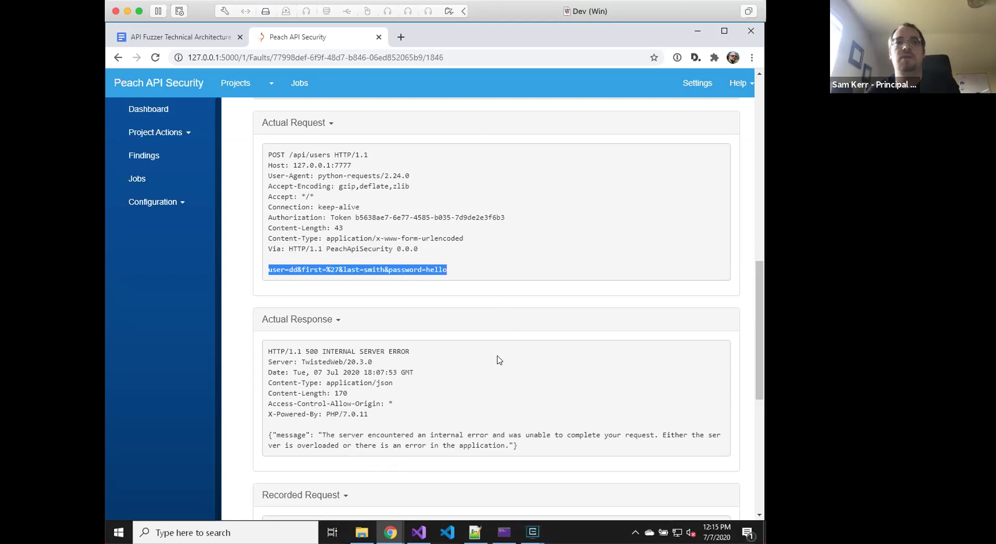
scroll(498, 360, down, 7)
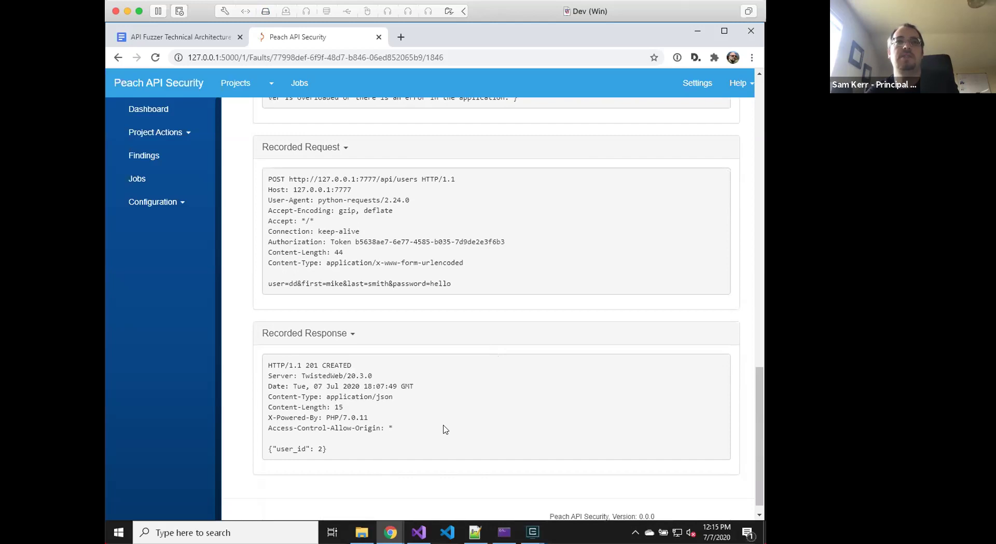
- Expand the Original Request, highlight its contents, and highlight first=%27 in the Actual Request body for comparison
scroll(505, 360, up, 8)
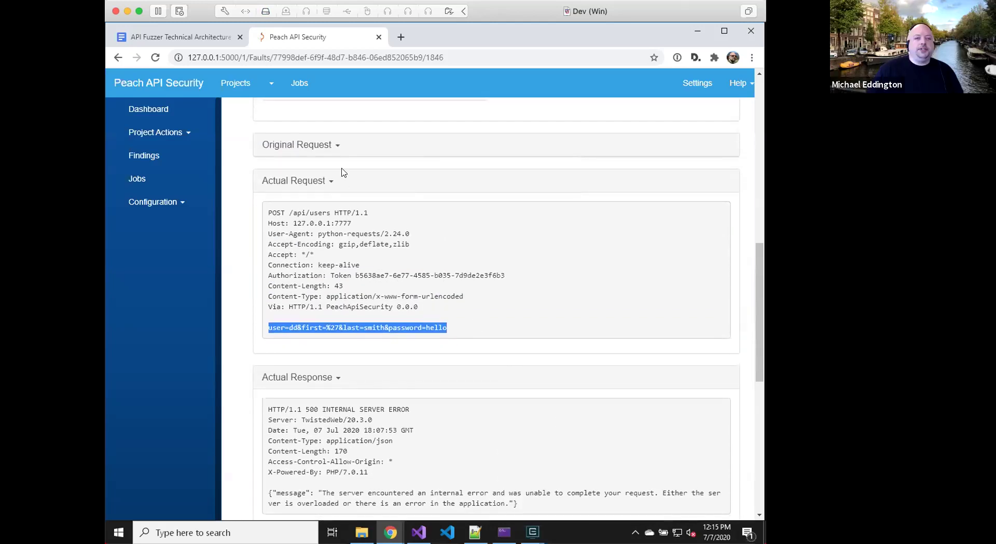
click(332, 144)
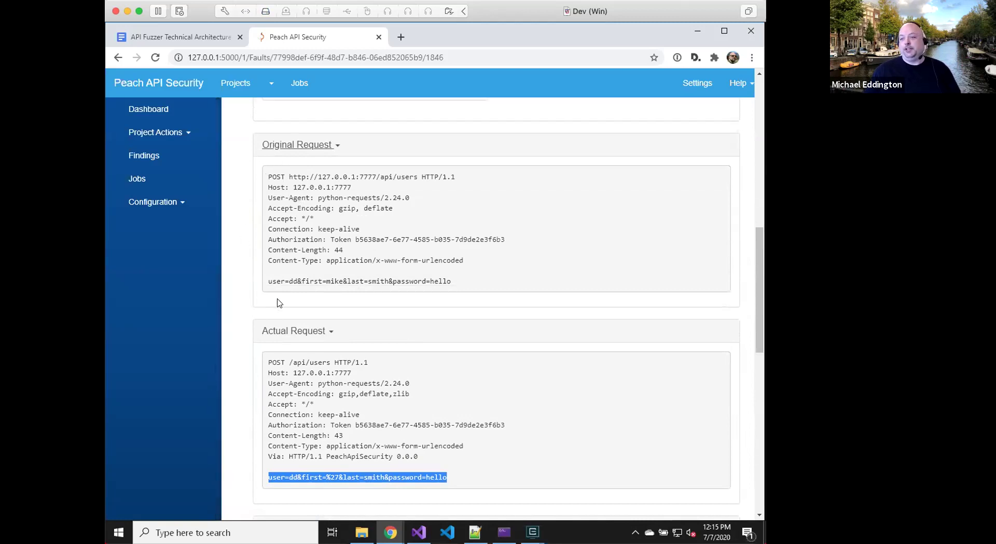
drag(266, 175, 452, 283)
drag(302, 478, 344, 478)
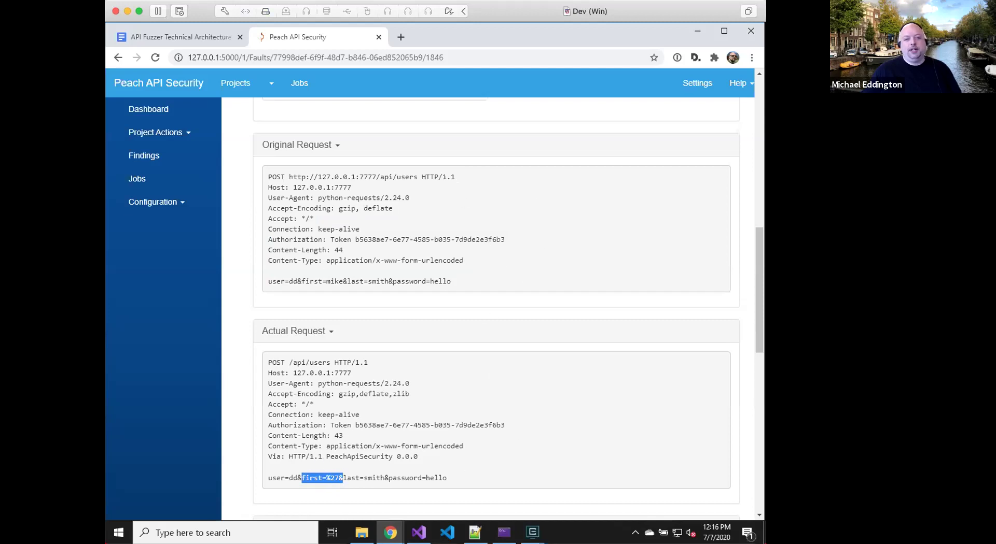
click(463, 478)
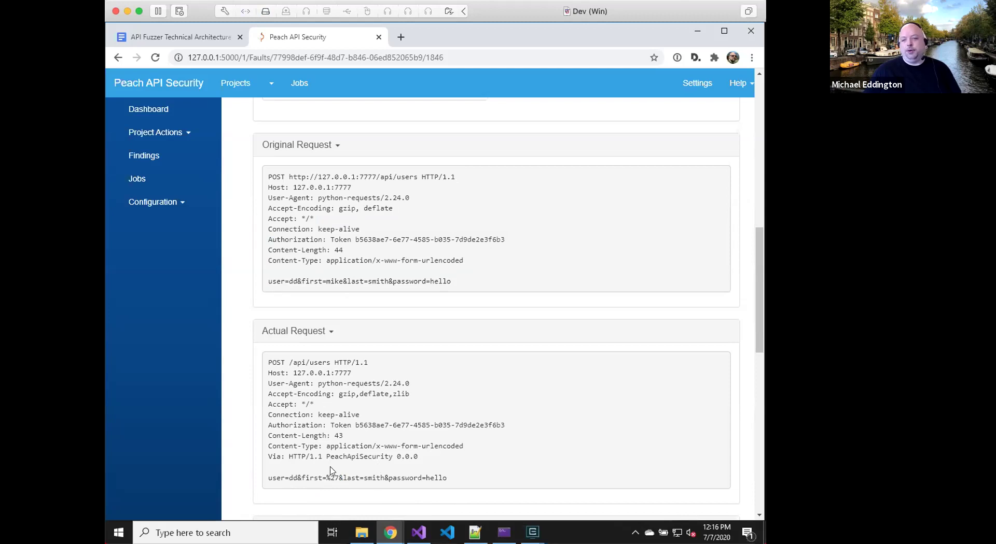
drag(303, 478, 340, 478)
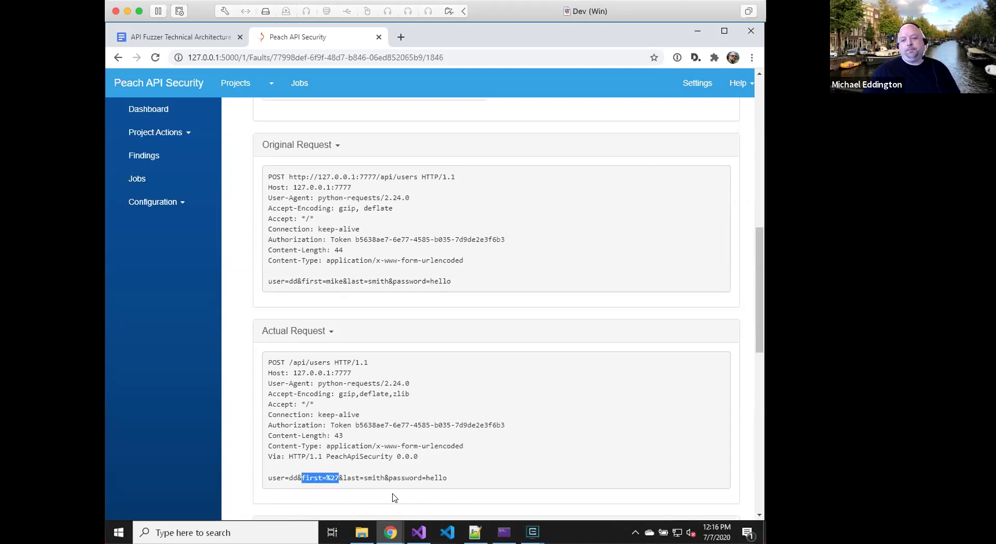
click(541, 434)
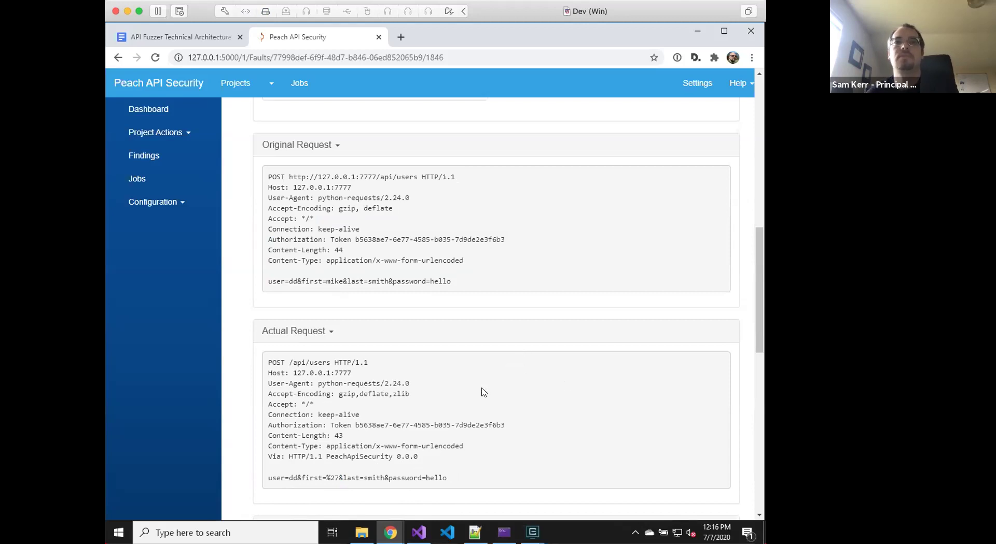
- Highlight the finding's full title and the SQL Injection heading above its description
scroll(517, 445, up, 8)
scroll(523, 444, up, 3)
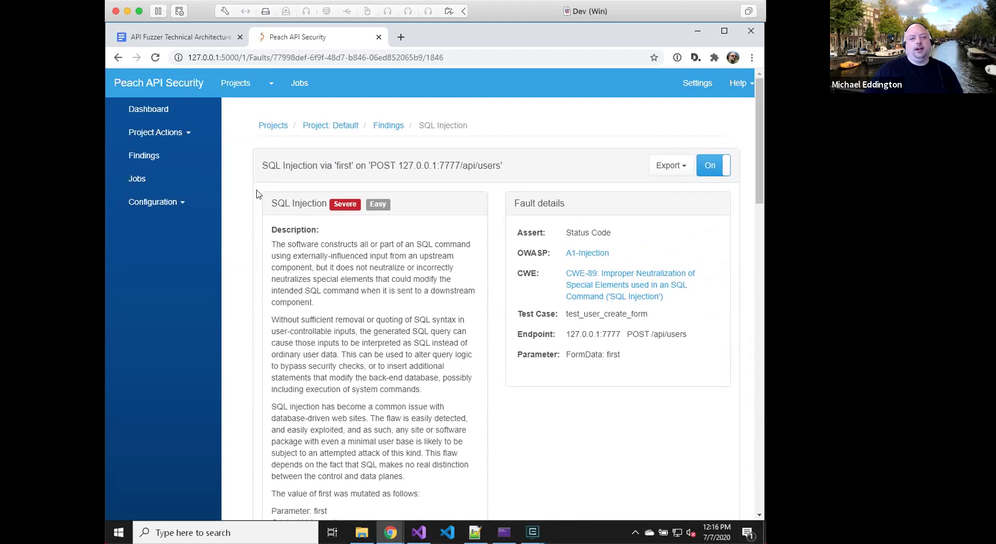
drag(257, 166, 515, 174)
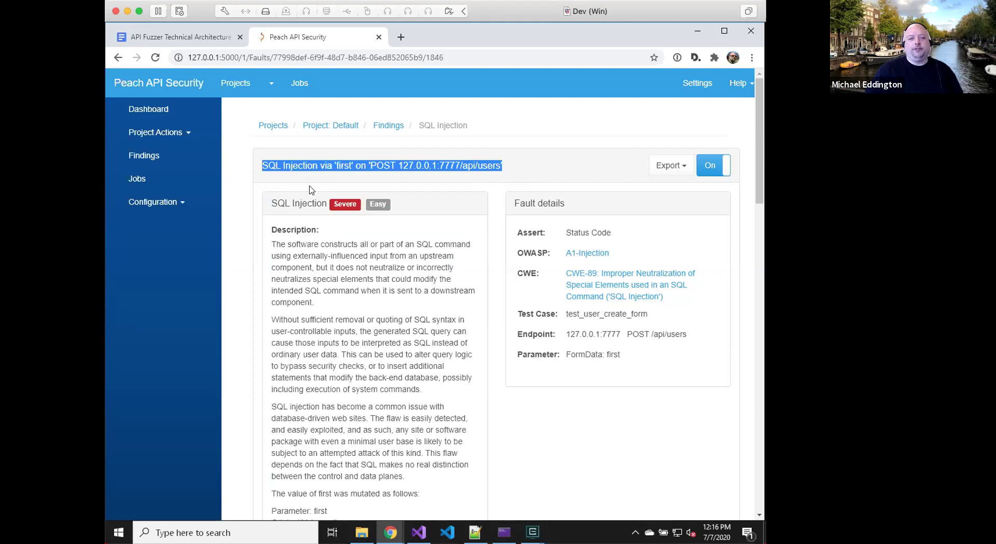
drag(269, 204, 328, 204)
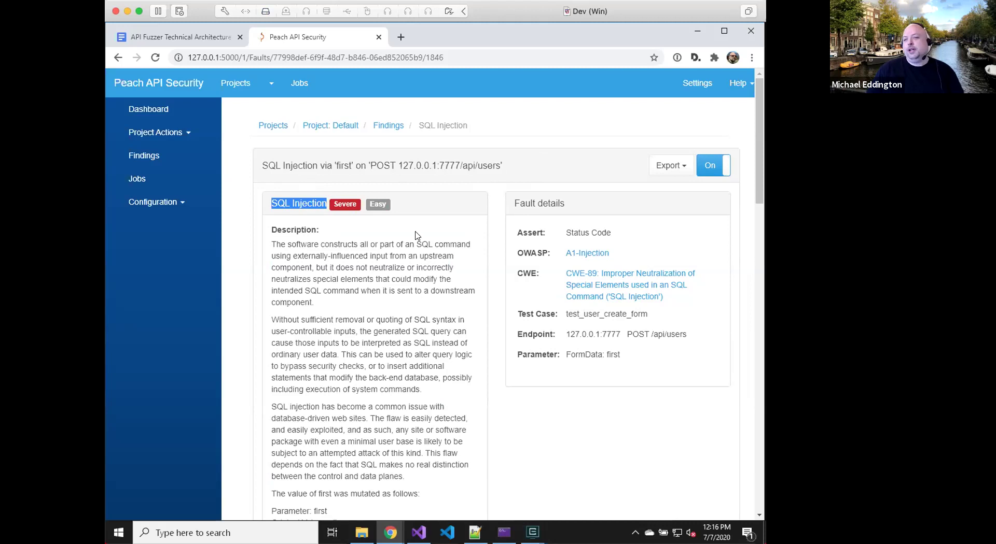
click(318, 229)
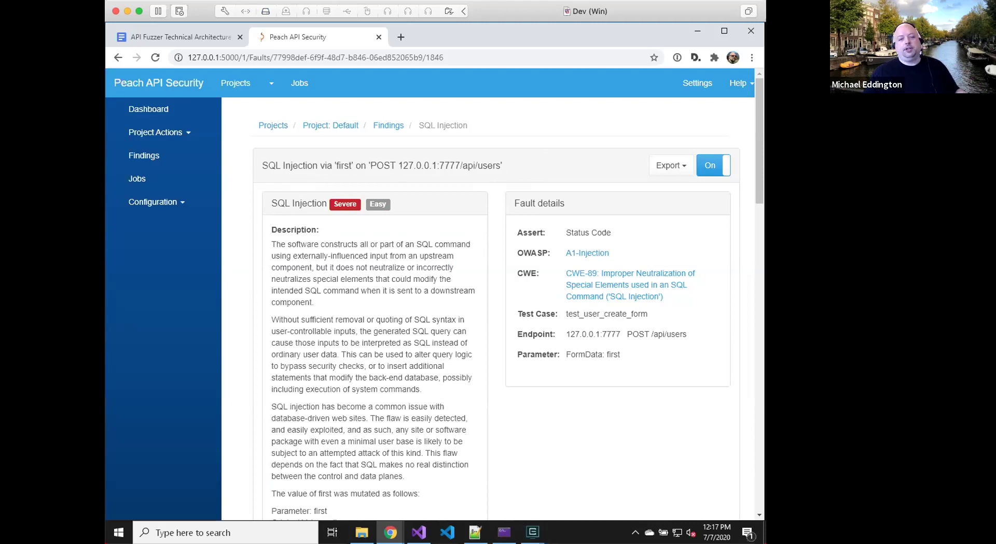
scroll(300, 244, down, 1)
scroll(299, 244, up, 1)
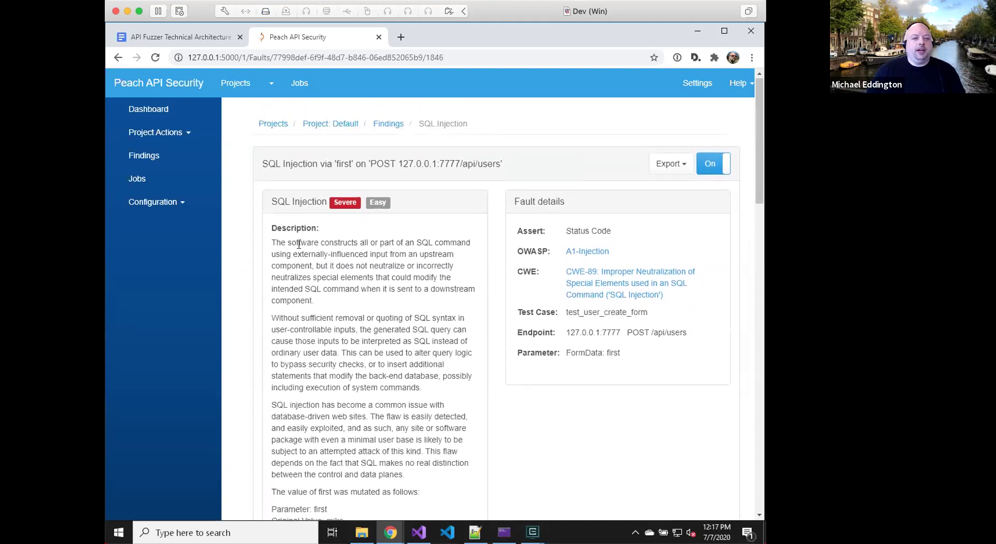
- Return to the findings list, open 'One or more known vulnerabilities' for GET 127.0.0.1:7777/api/users, and review its details
click(144, 157)
scroll(322, 281, down, 2)
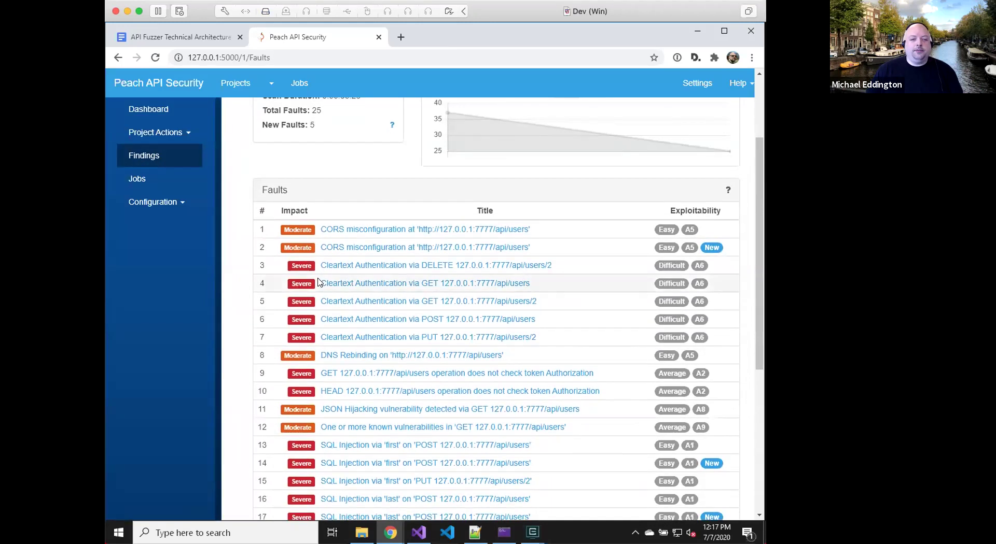
scroll(322, 288, down, 2)
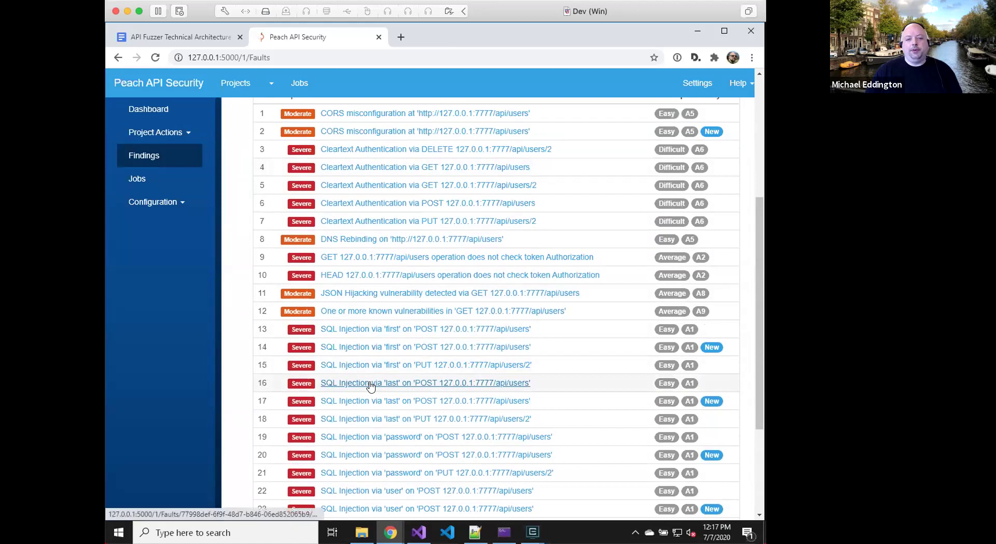
click(409, 311)
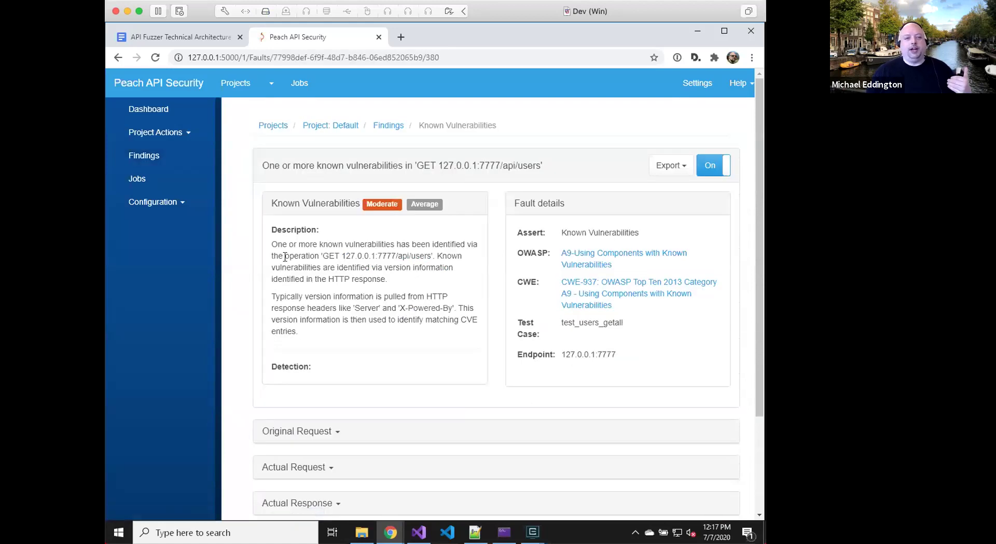
scroll(300, 336, down, 3)
scroll(300, 334, up, 3)
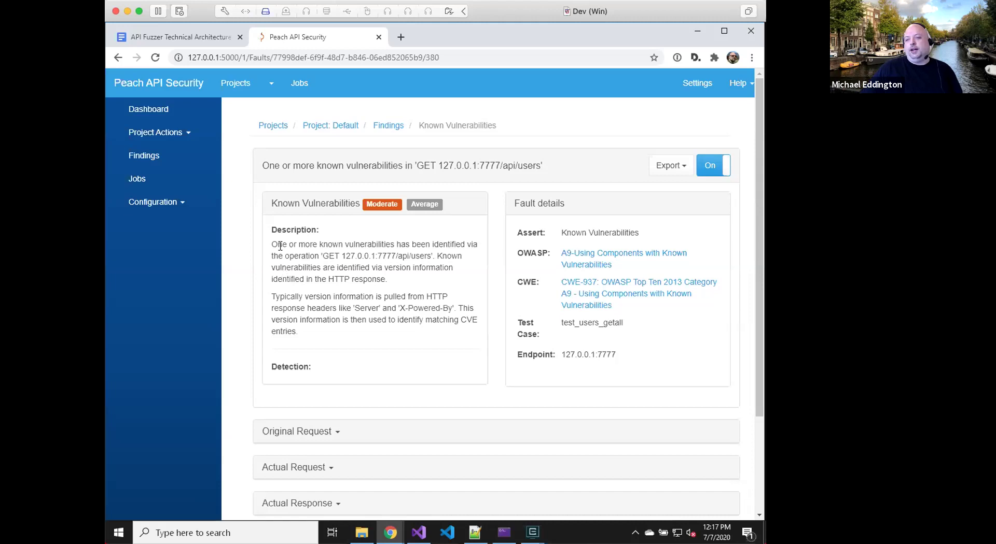
- Return to the findings list and review the Faults table, the Scan Summary and the Fault history
click(120, 54)
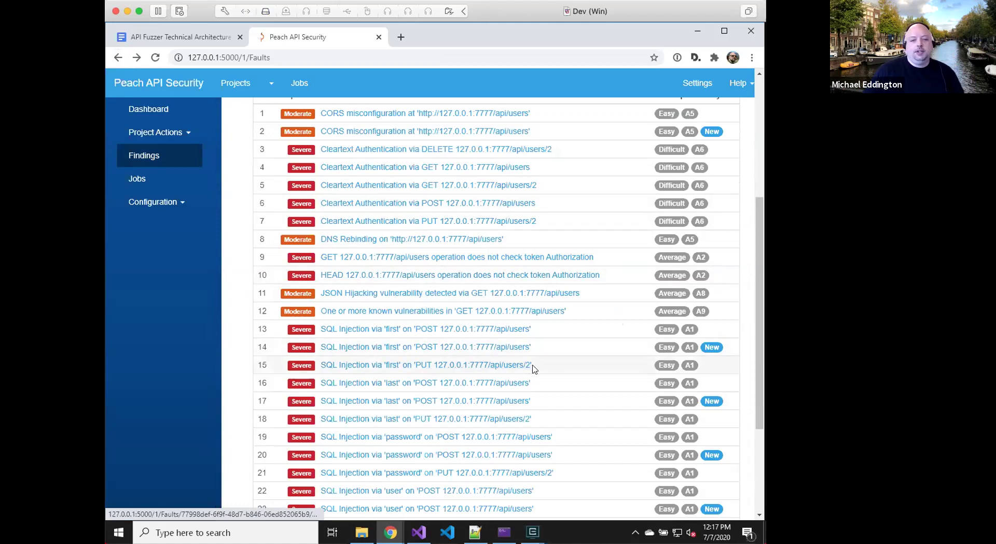
scroll(615, 361, up, 1)
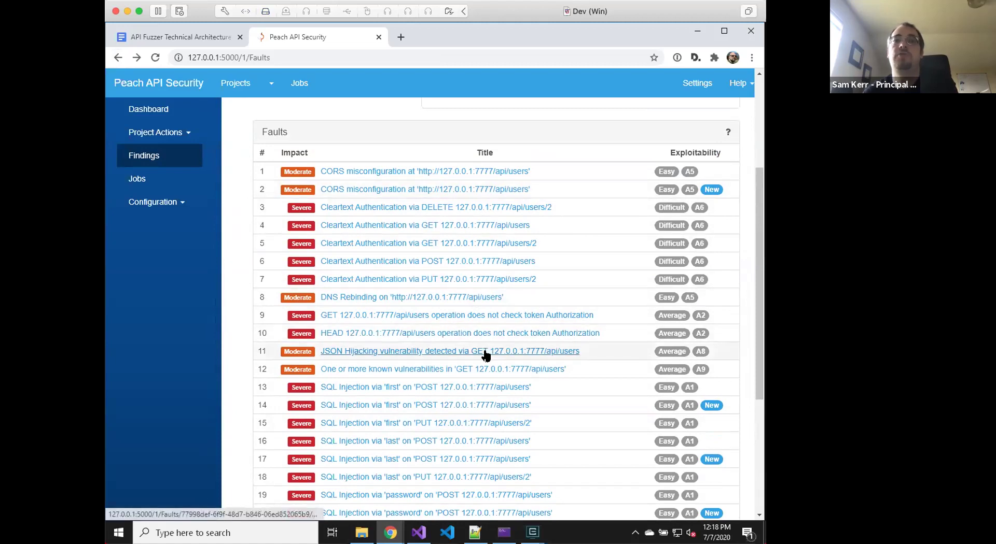
scroll(485, 355, up, 2)
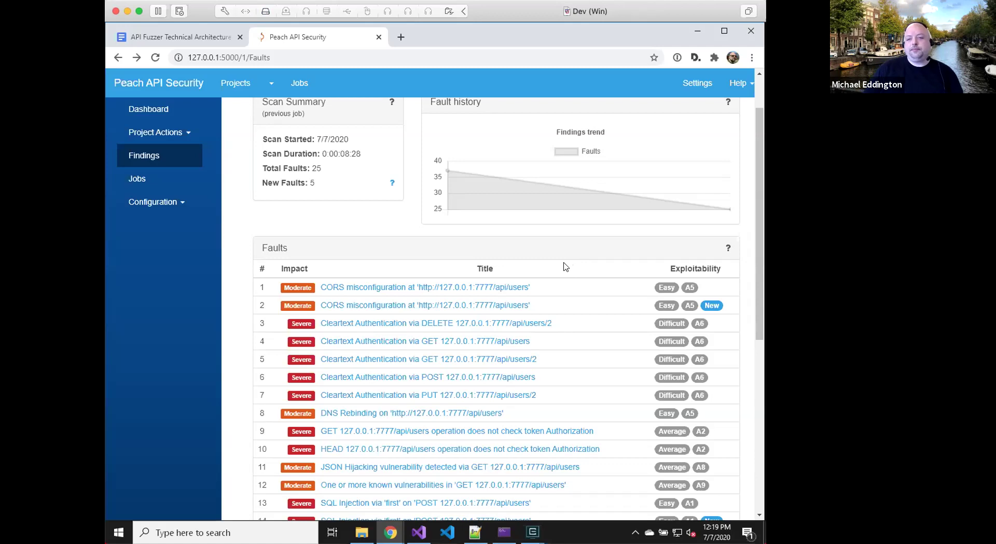
scroll(234, 246, up, 2)
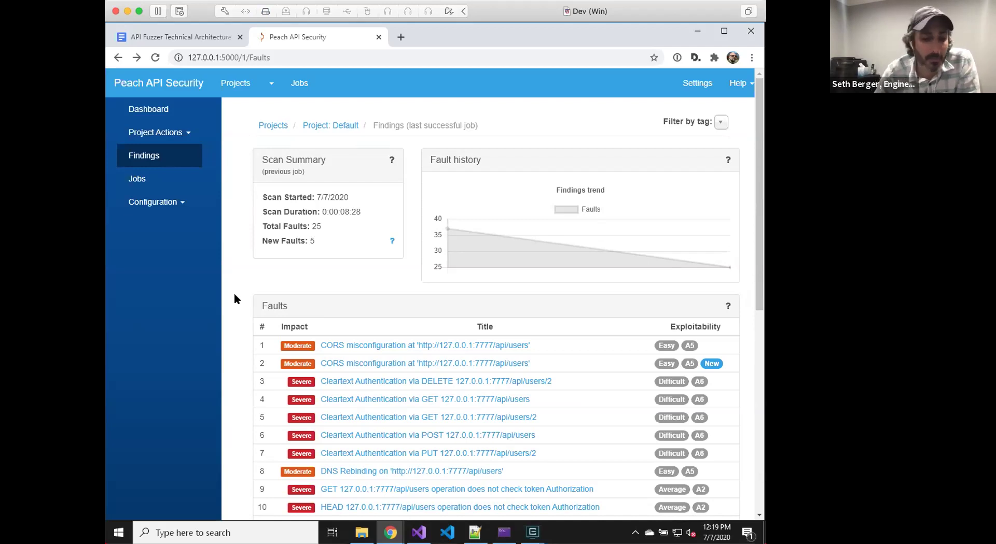
scroll(236, 296, down, 8)
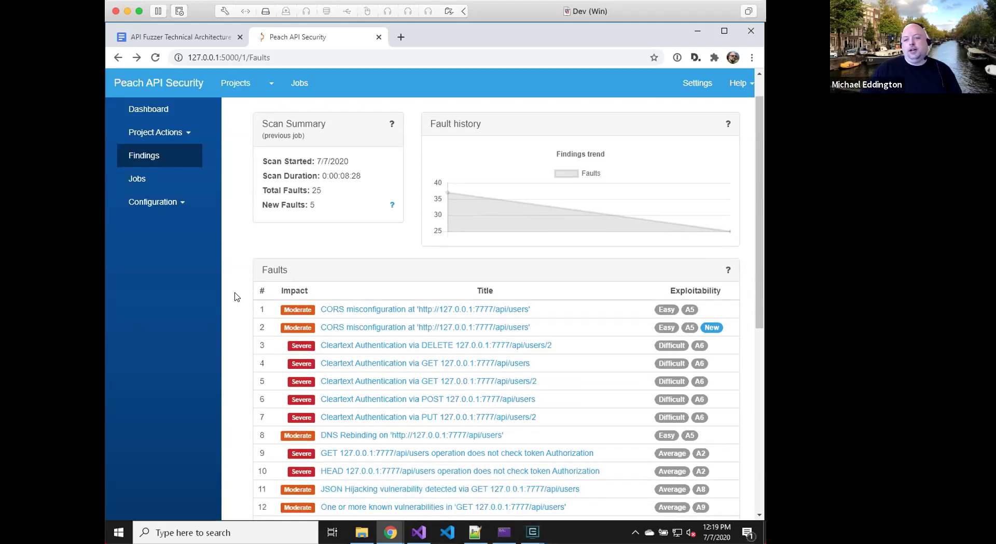
scroll(236, 297, up, 5)
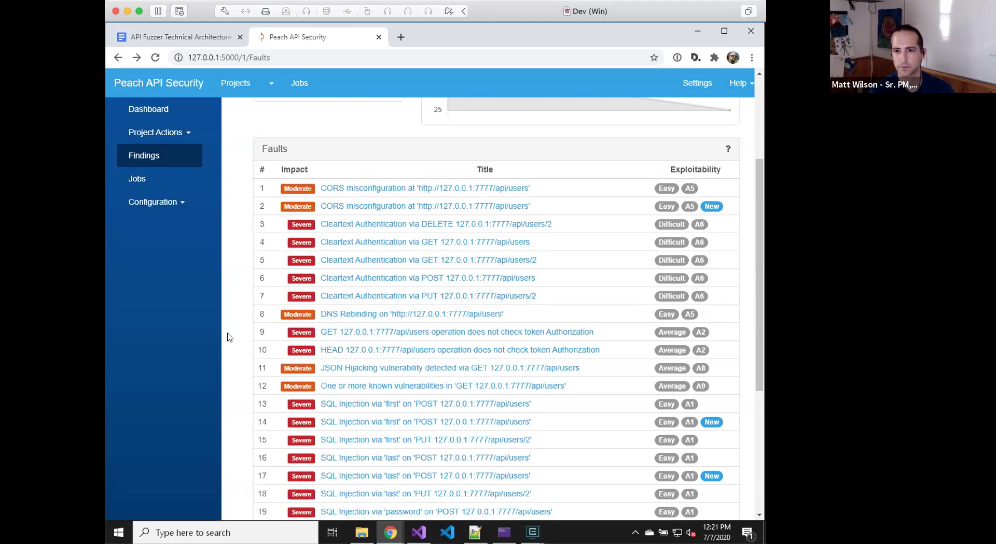
scroll(234, 331, up, 3)
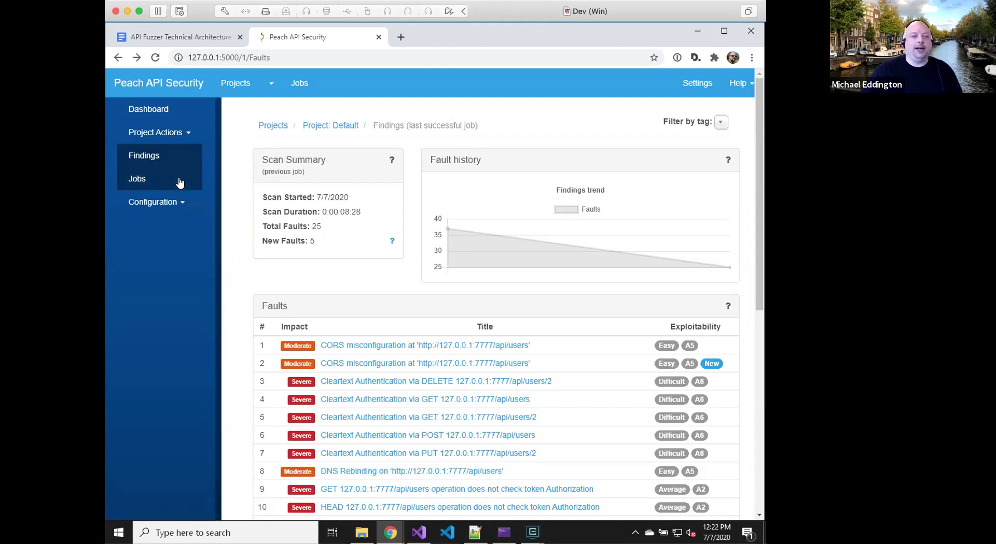
- Open the Quick profile in the project's configuration and review which checks are enabled for its route
click(145, 201)
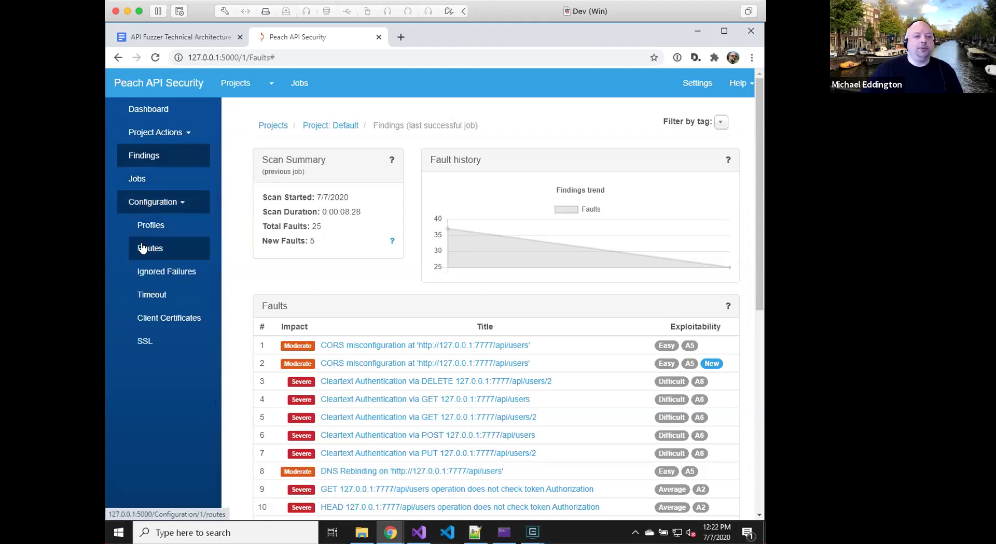
click(150, 225)
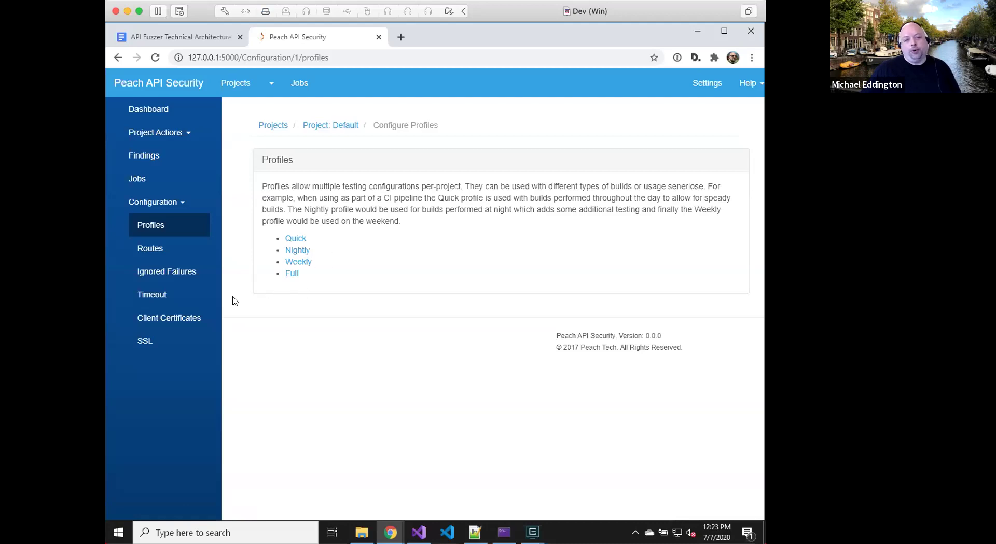
click(291, 240)
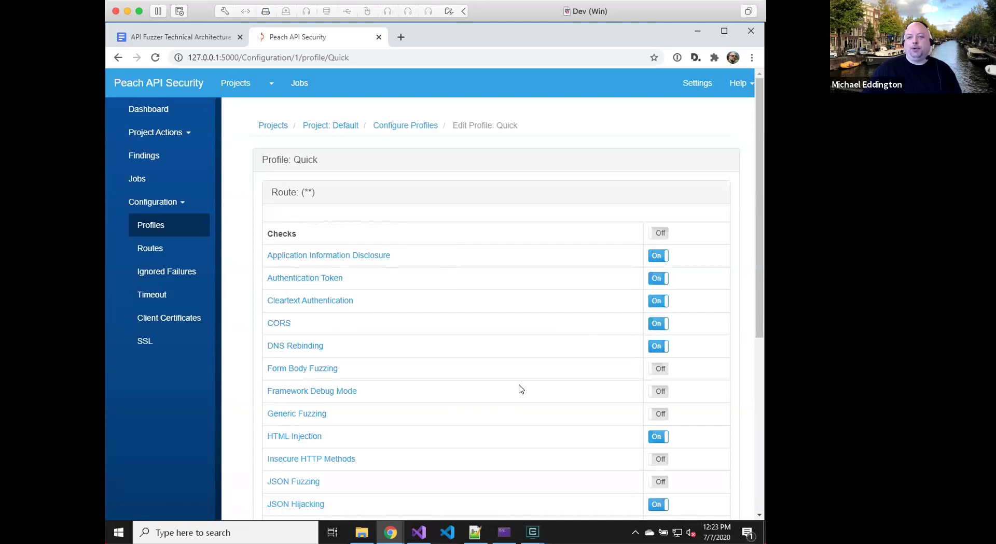
scroll(518, 332, down, 1)
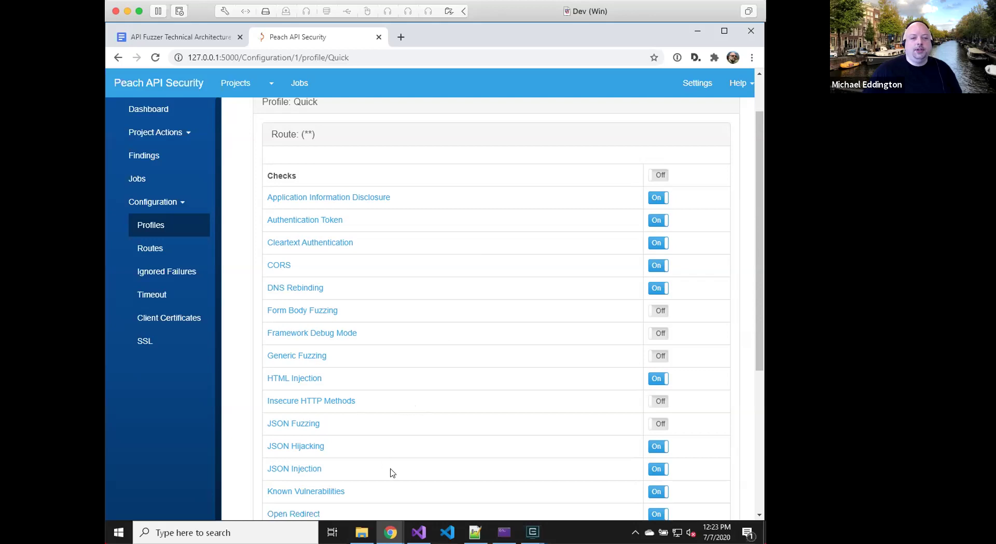
scroll(496, 390, down, 3)
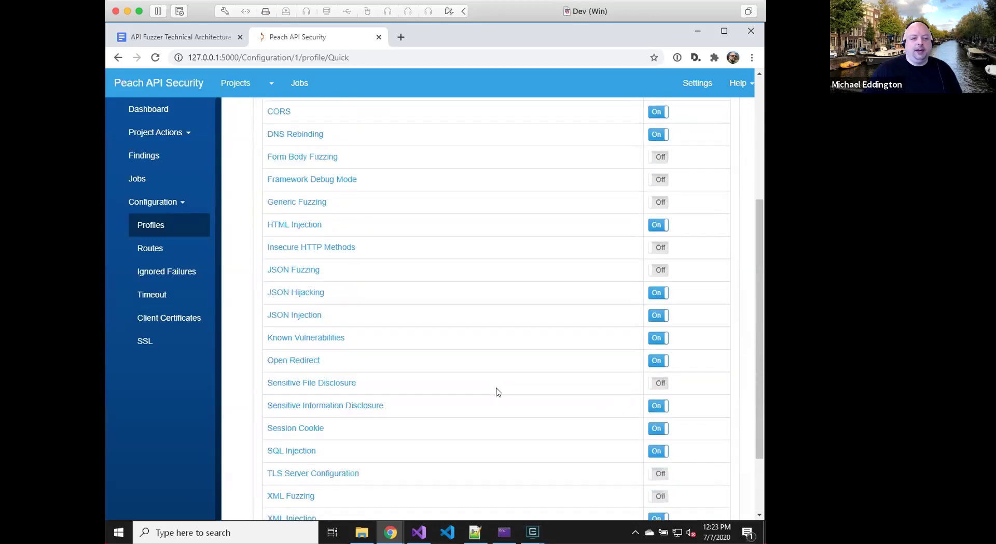
- Open the Quick profile's SQL Injection check and review its description, Assertions and Injections
click(300, 433)
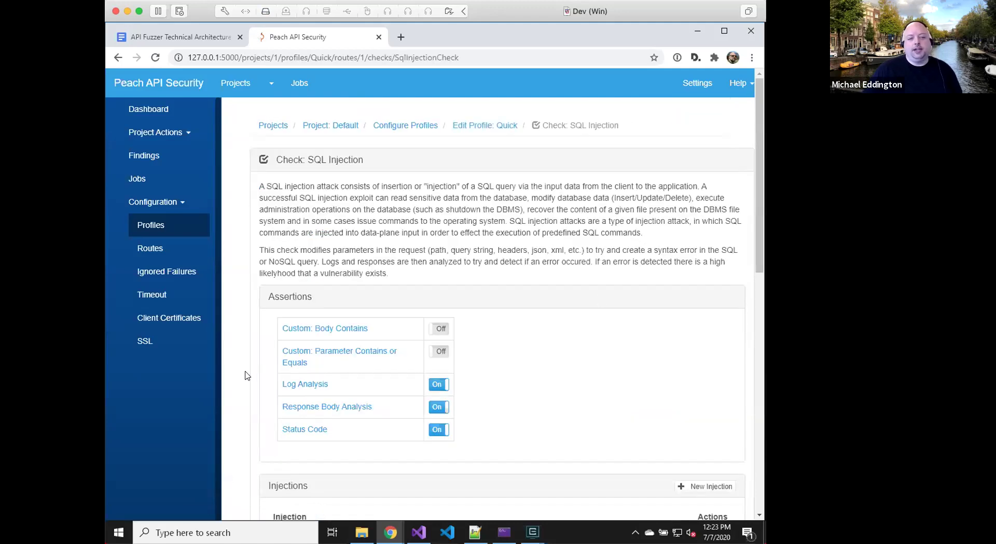
scroll(241, 430, down, 1)
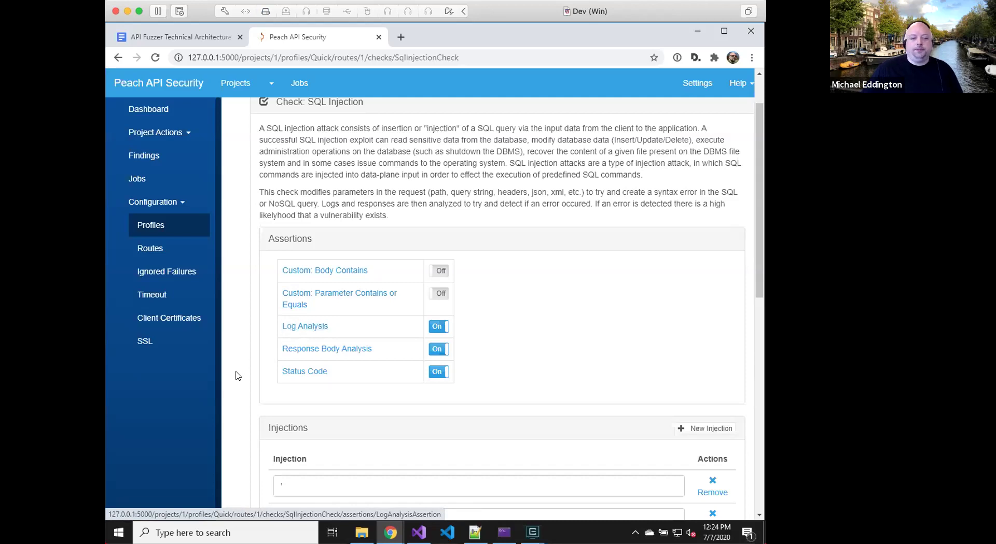
scroll(235, 381, down, 2)
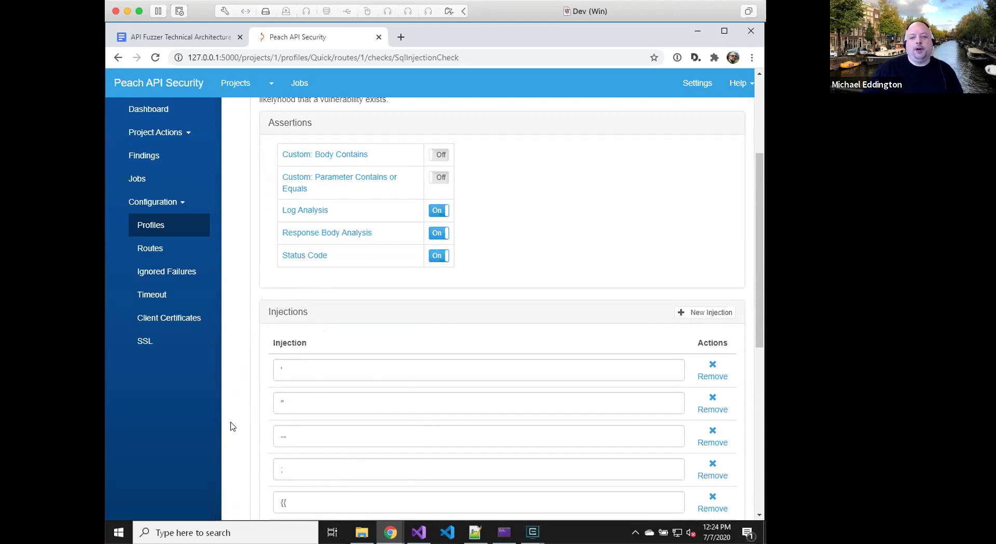
scroll(233, 428, up, 4)
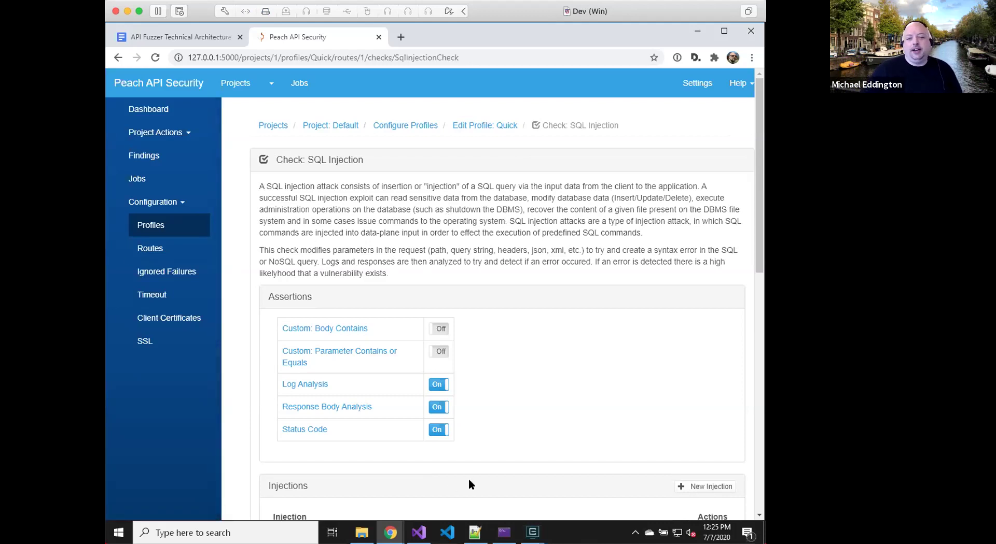
- Return to the Quick profile, highlight its Route (**) heading, and view the project's Routes configuration
click(472, 126)
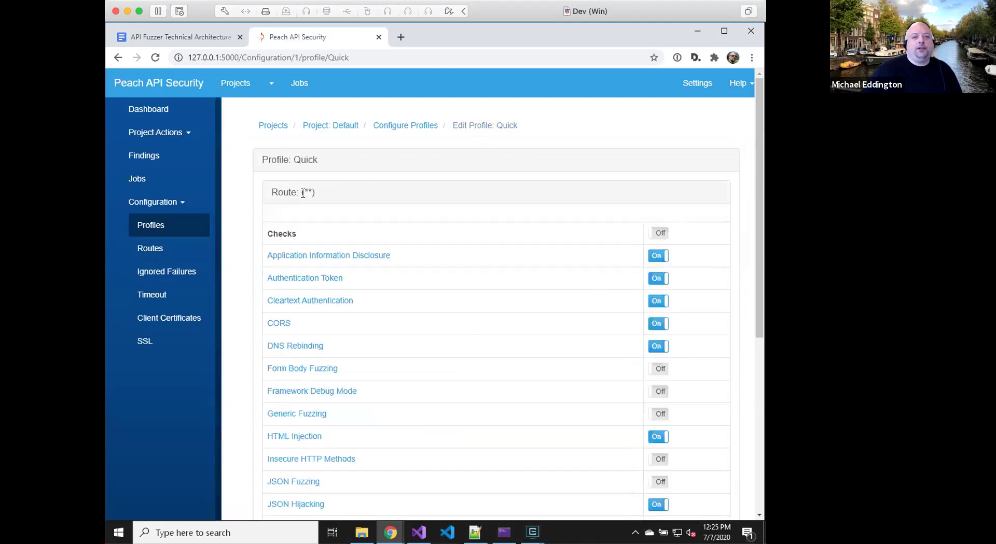
drag(265, 193, 338, 192)
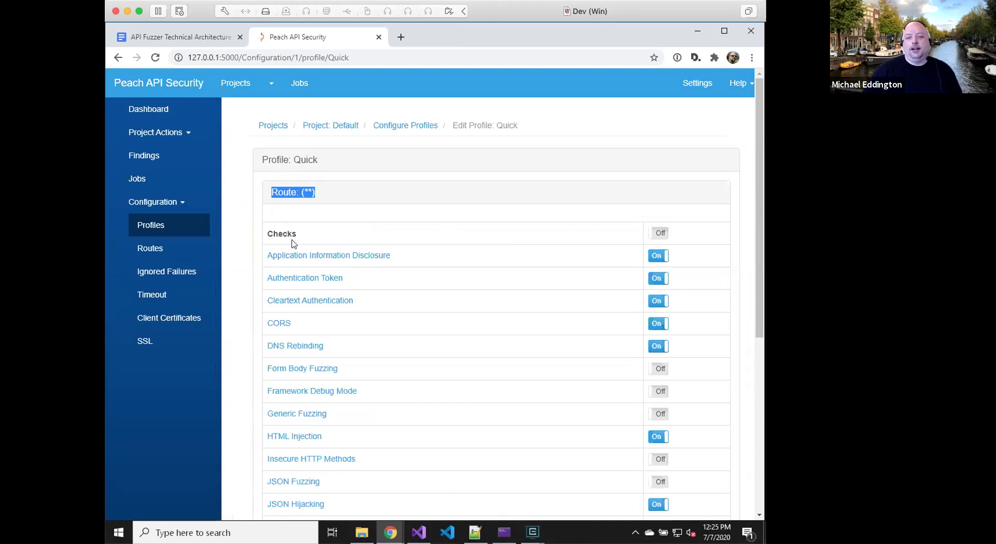
click(178, 249)
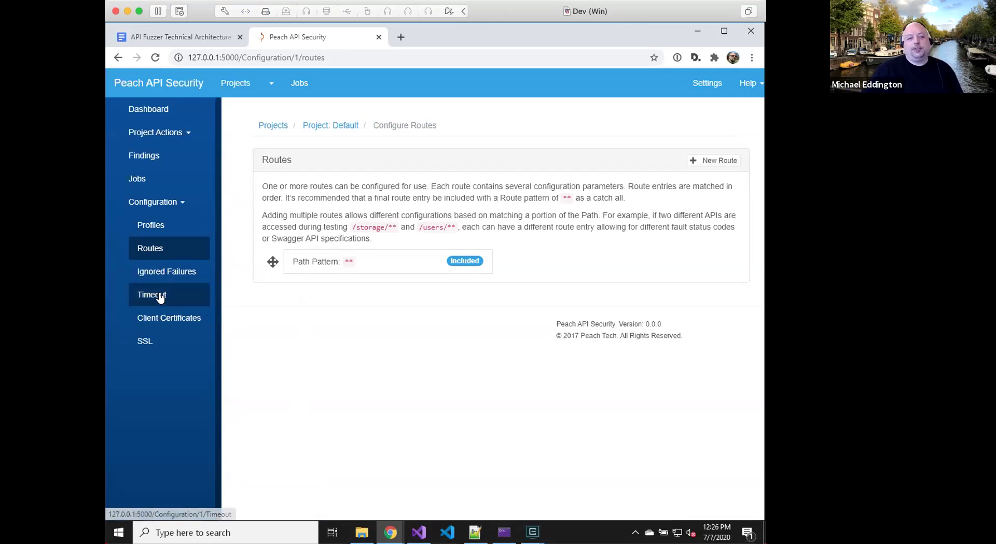
- Reopen the Quick profile from the Profiles configuration and look through its list of checks again
click(141, 236)
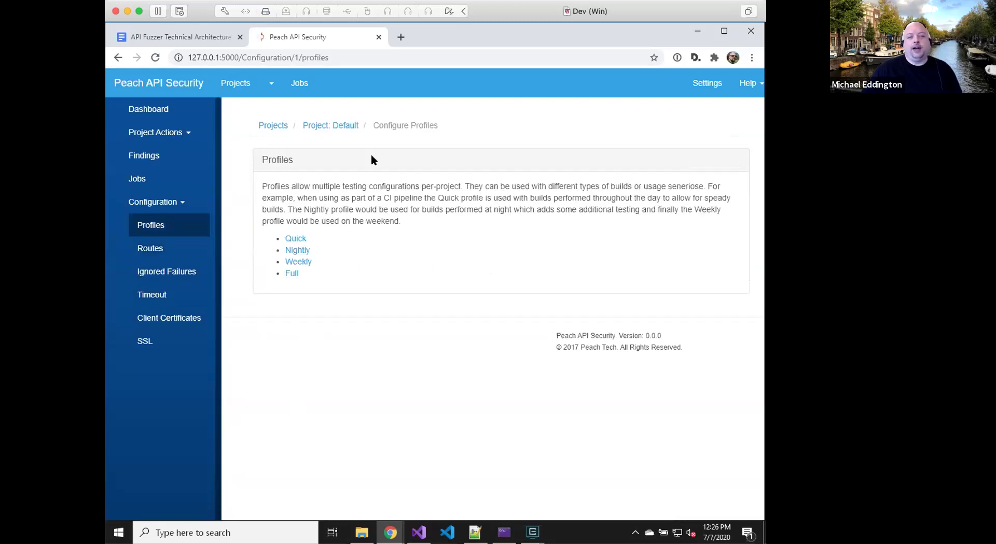
click(297, 239)
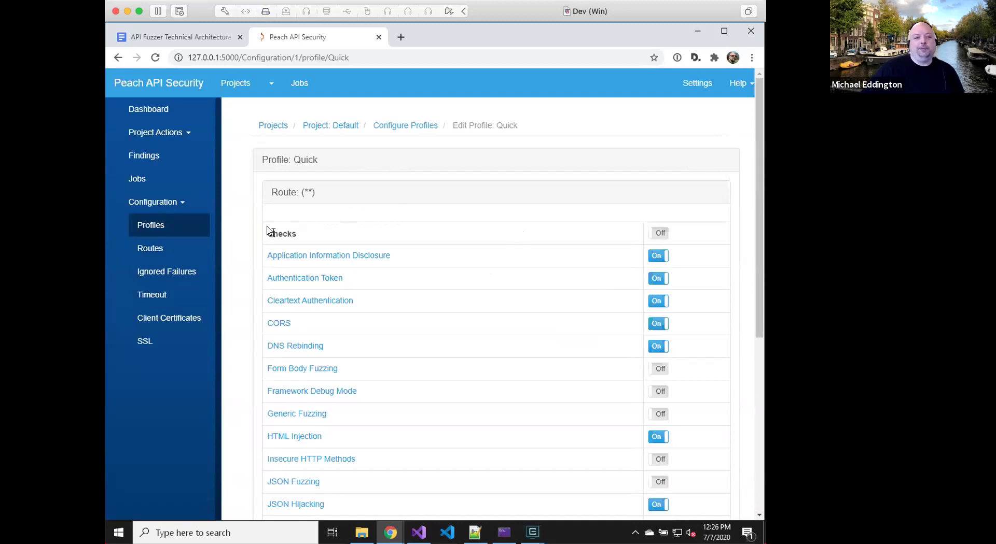
scroll(441, 370, down, 2)
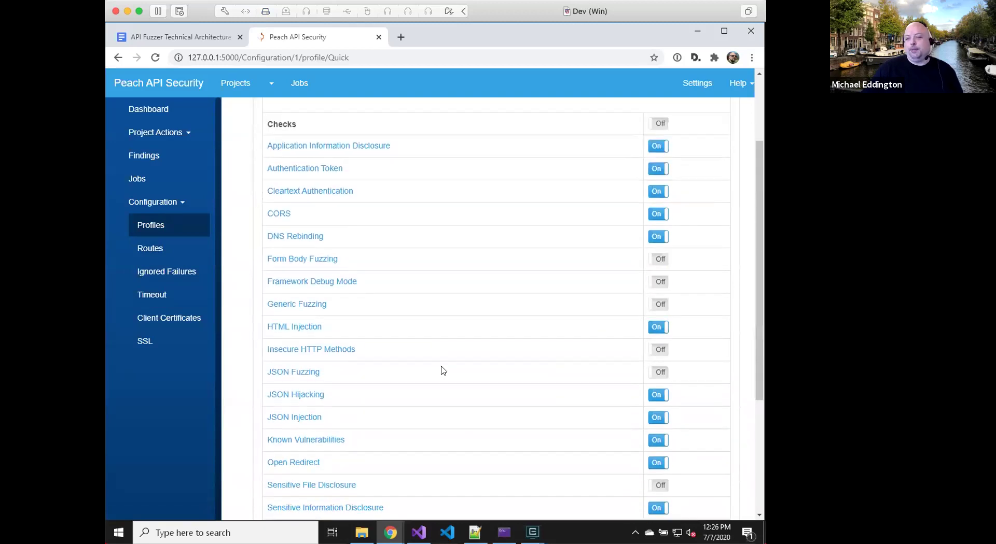
scroll(440, 370, up, 2)
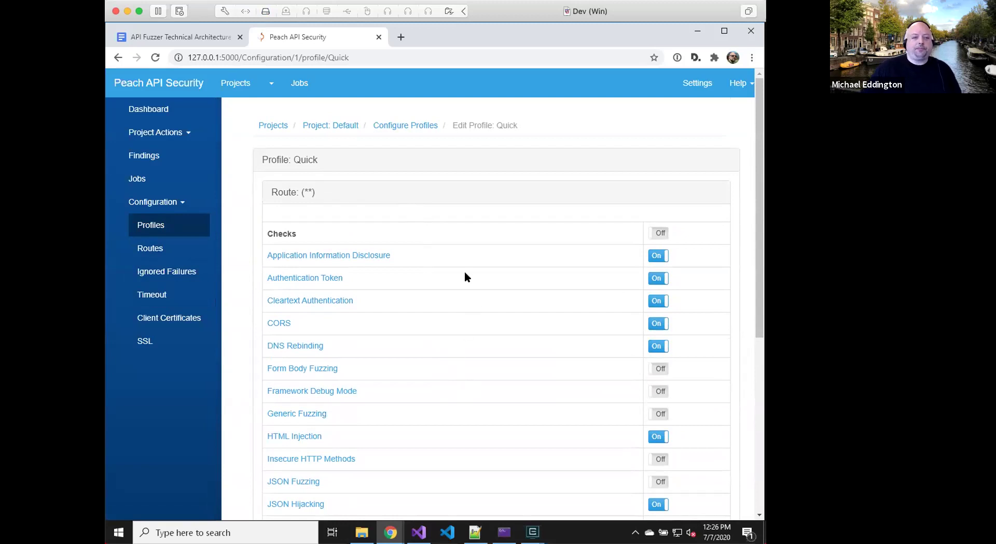
scroll(443, 282, down, 2)
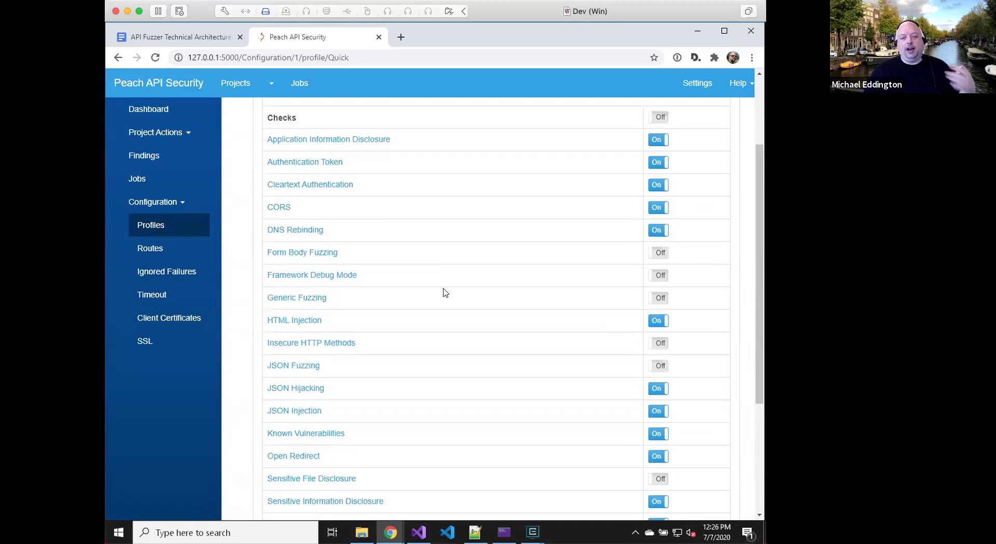
scroll(438, 309, up, 2)
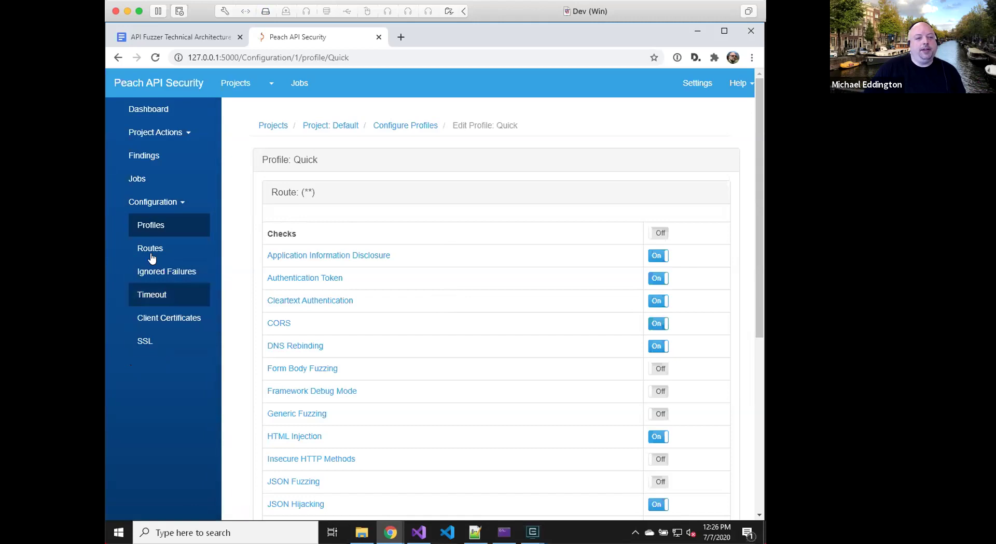
- Review the project's SSL configuration fields and its Client Certificates settings
click(139, 347)
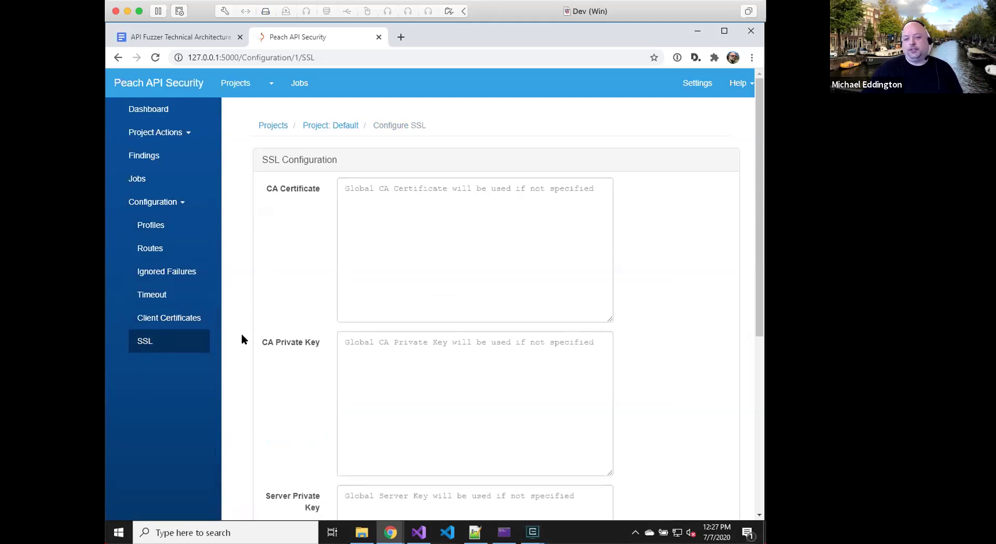
scroll(241, 340, down, 3)
scroll(241, 340, up, 3)
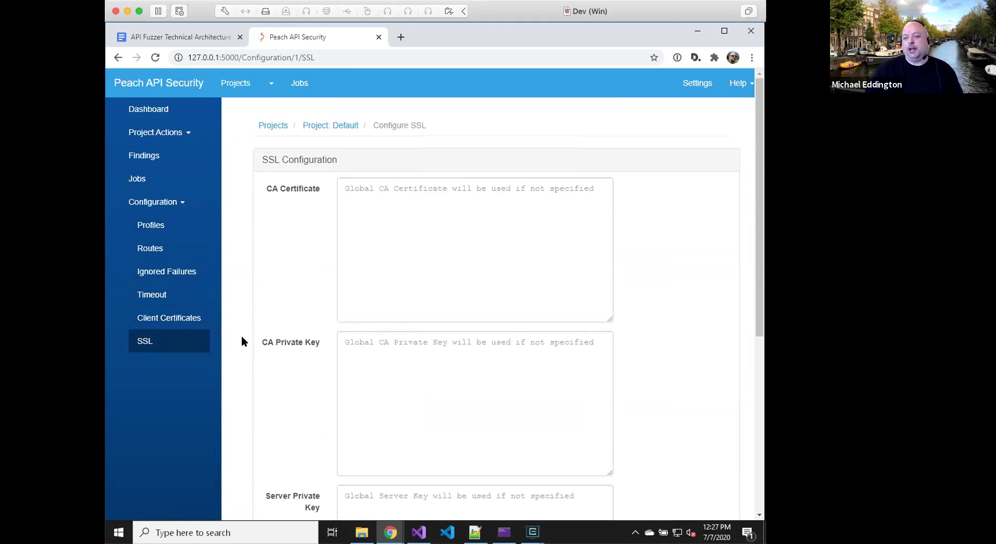
click(162, 318)
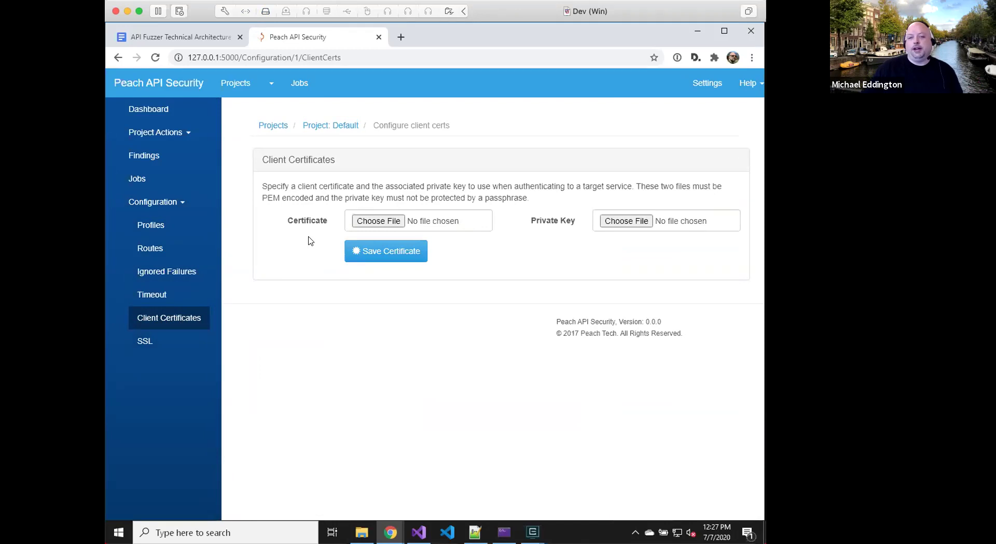
- Review the project's Timeout configuration and its Ignored Failures list
click(147, 291)
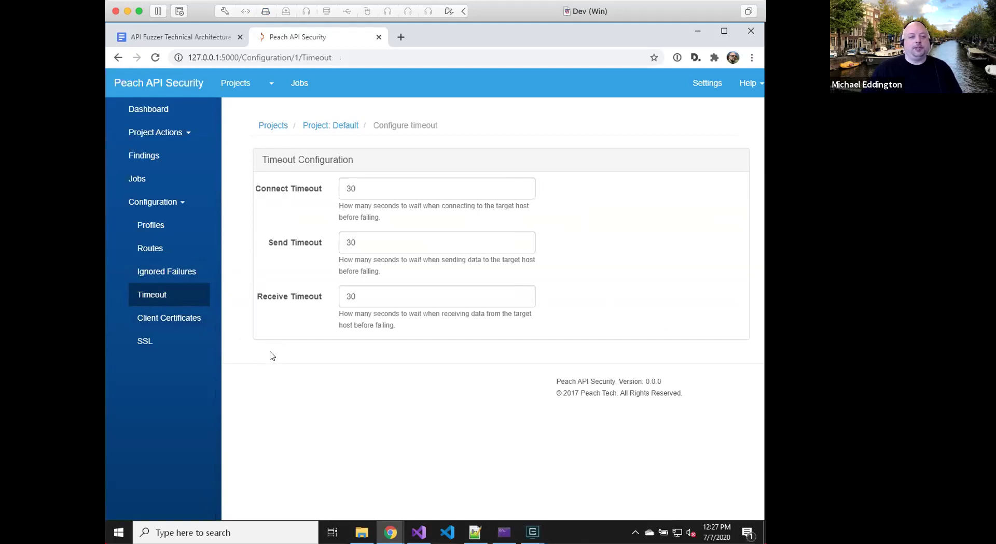
click(138, 273)
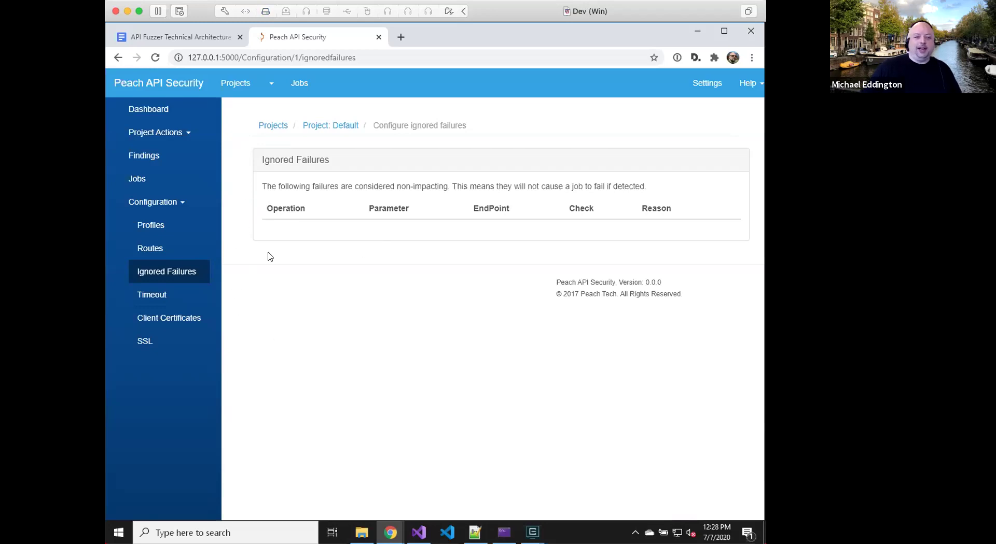
click(147, 249)
click(149, 278)
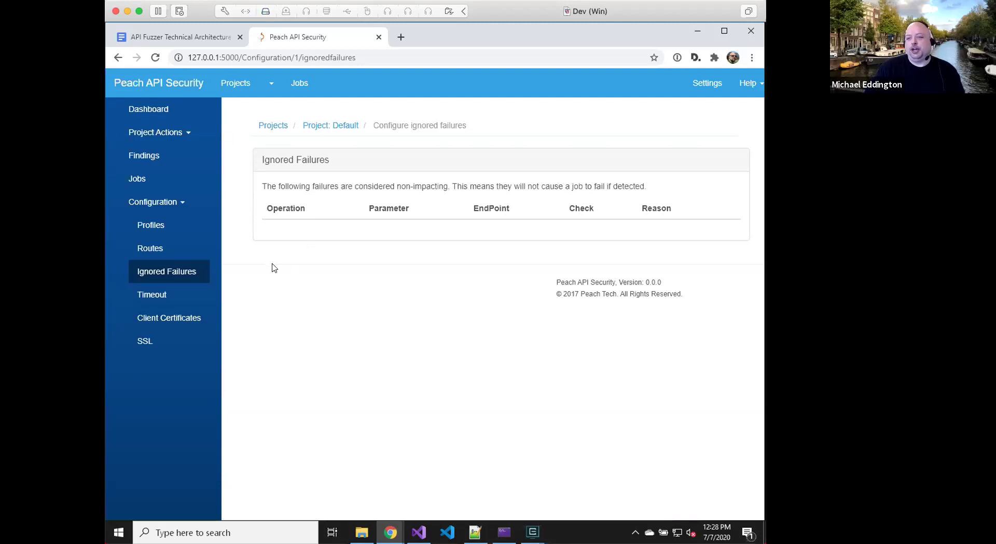
- Open the finding 'Cleartext Authentication via DELETE 127.0.0.1:7777/api/users/2', review its details, and return to the findings list
click(138, 157)
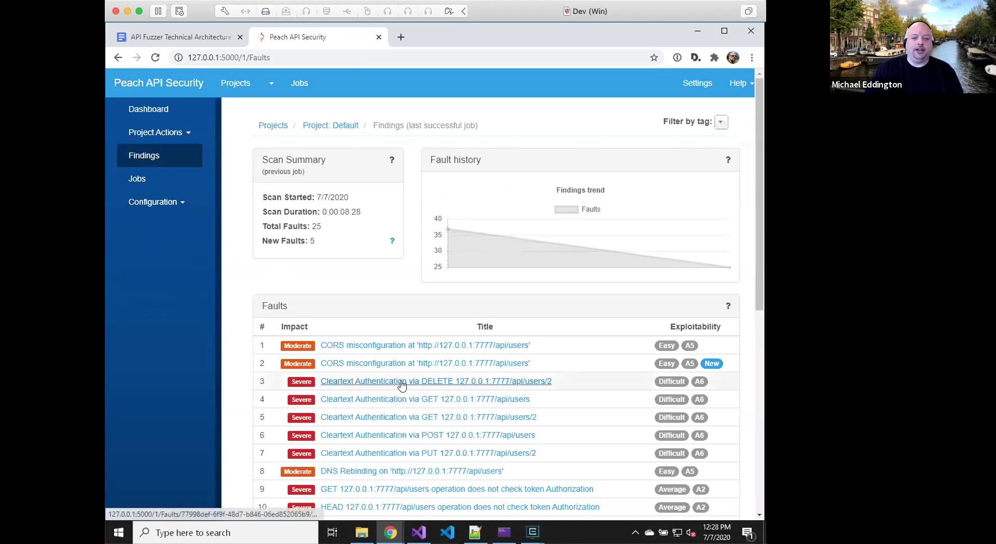
click(402, 382)
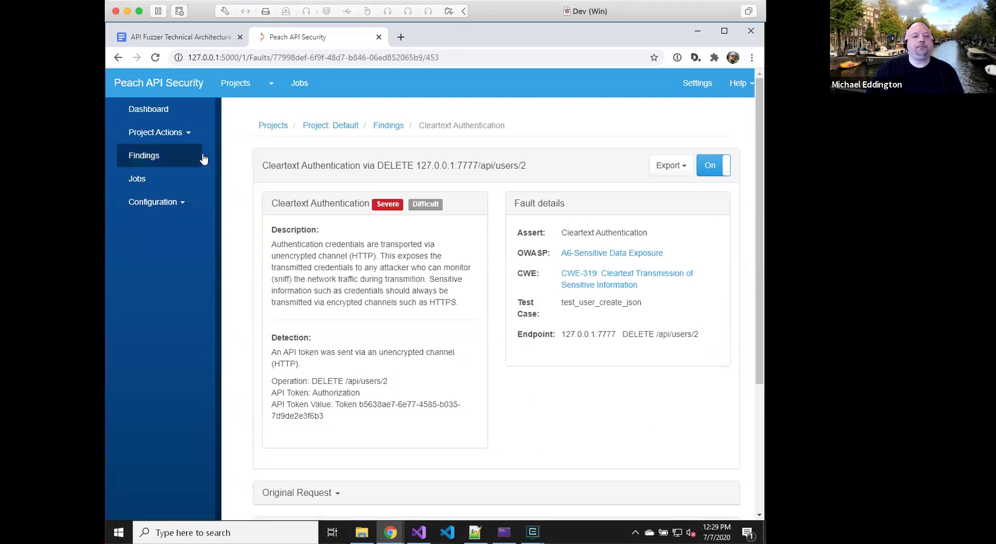
click(153, 200)
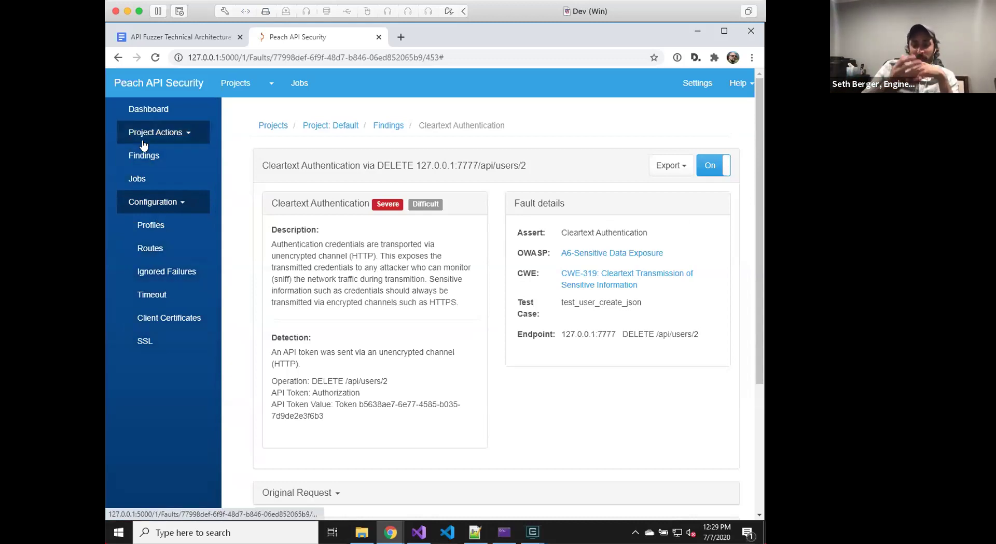
click(143, 158)
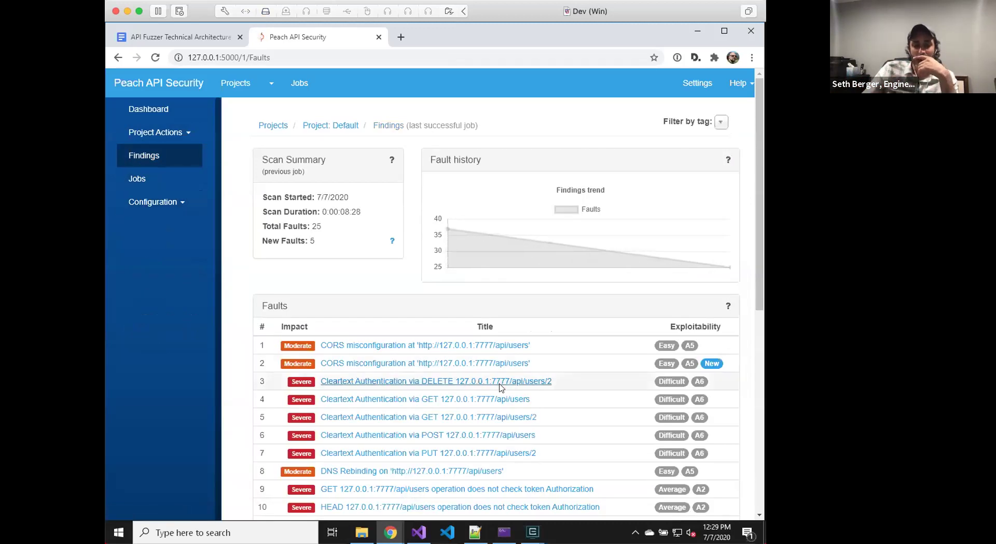
- Look through the complete list of faults on the Findings page, including ignored faults and the scan summary
scroll(612, 383, down, 1)
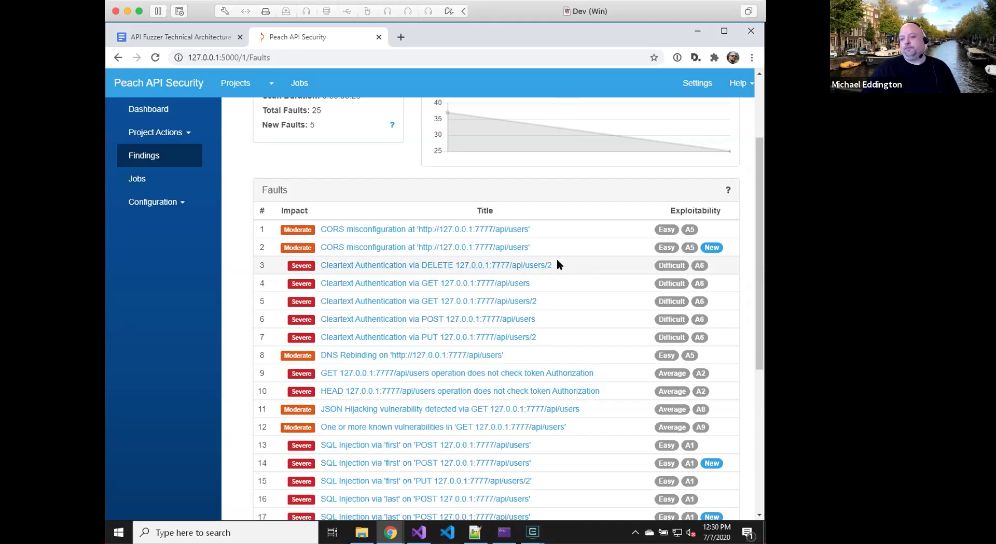
scroll(581, 278, down, 5)
scroll(579, 284, down, 1)
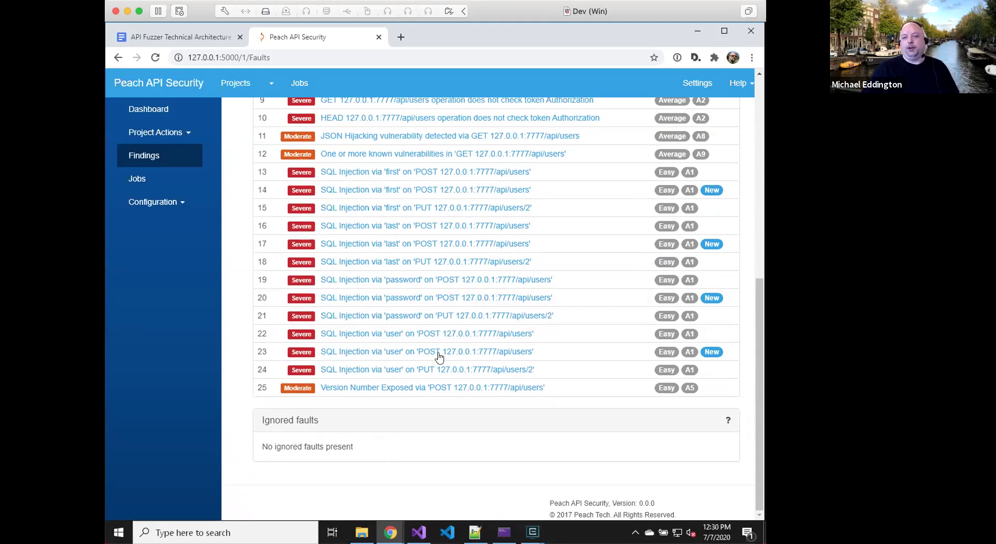
scroll(439, 357, up, 8)
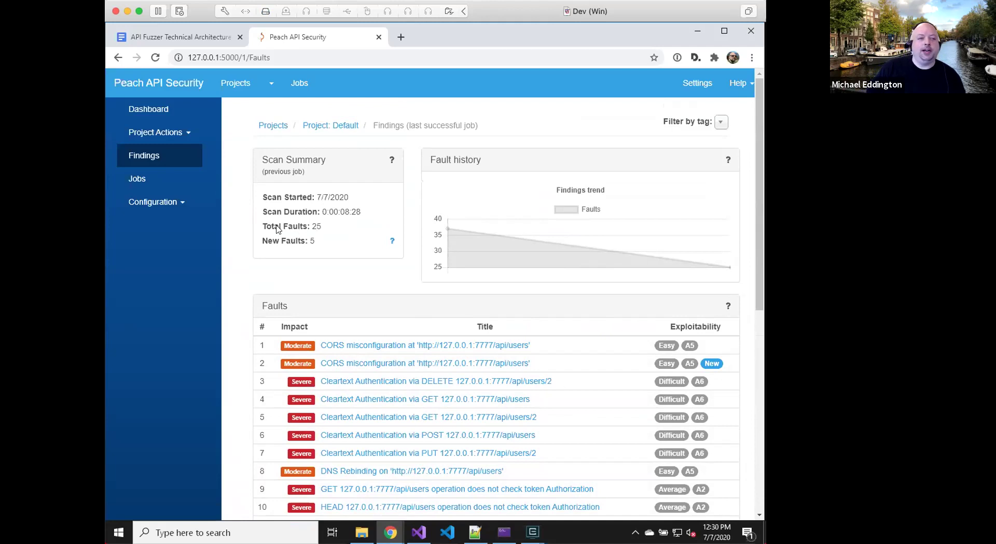
click(175, 208)
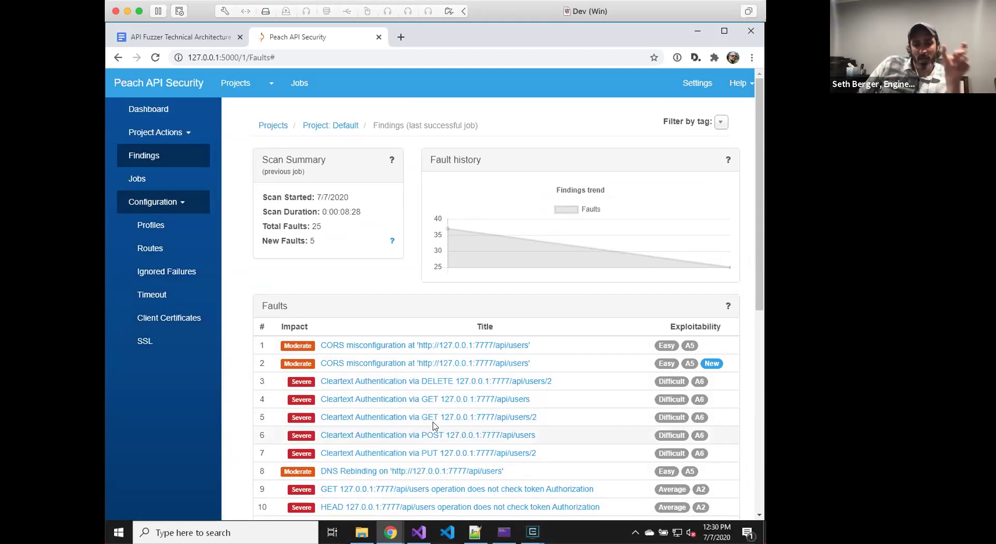
- Open the finding 'Cleartext Authentication via DELETE 127.0.0.1:7777/api/users/2', highlight its Assert entry, and return to the findings list
click(424, 382)
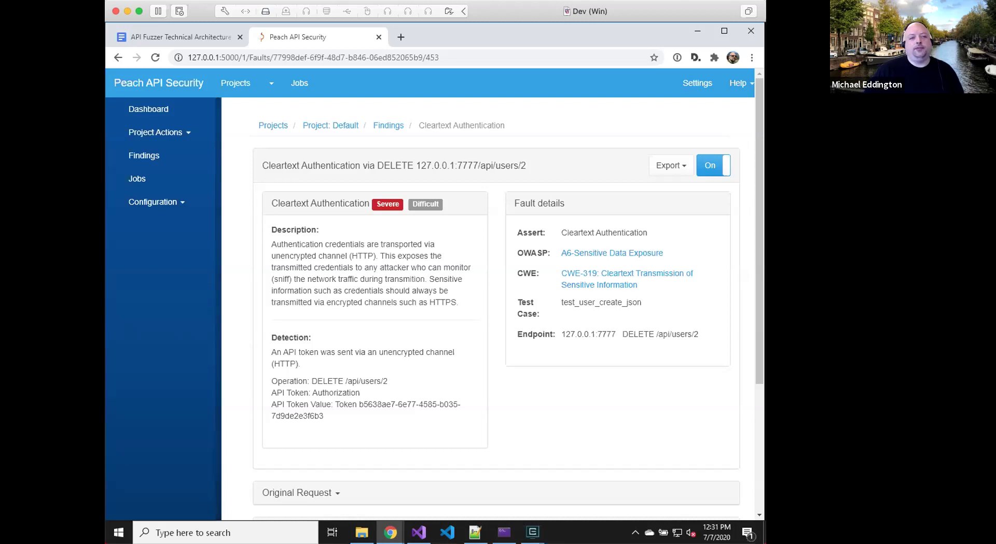
drag(513, 238, 654, 236)
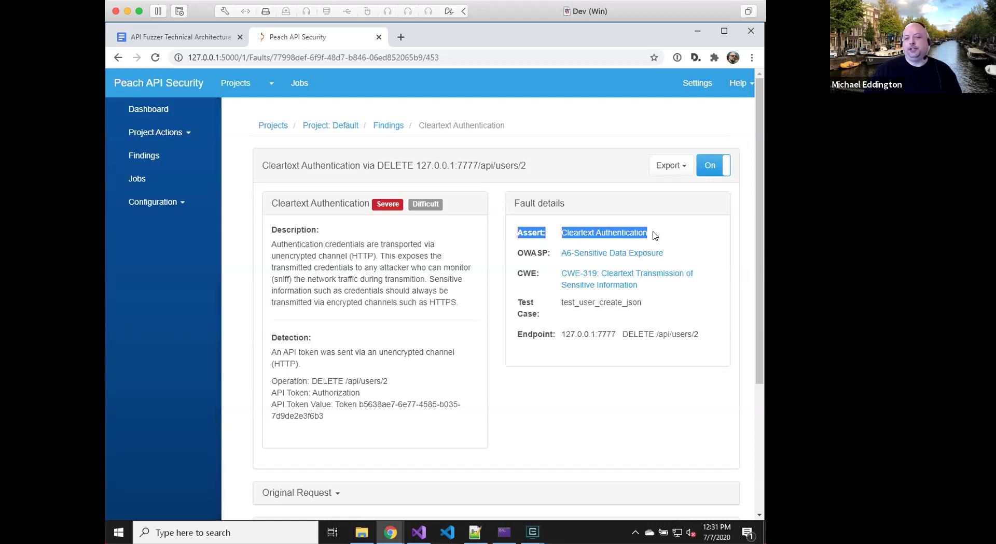
click(152, 157)
scroll(500, 383, down, 10)
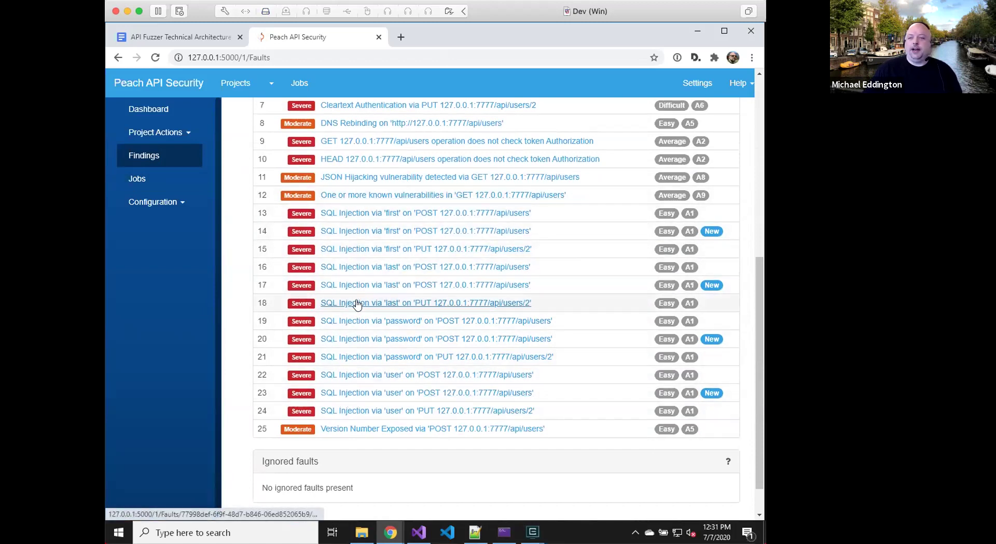
- Open the SQL Injection check from the Quick profile's configuration and review its assertions and injections
click(136, 198)
click(154, 229)
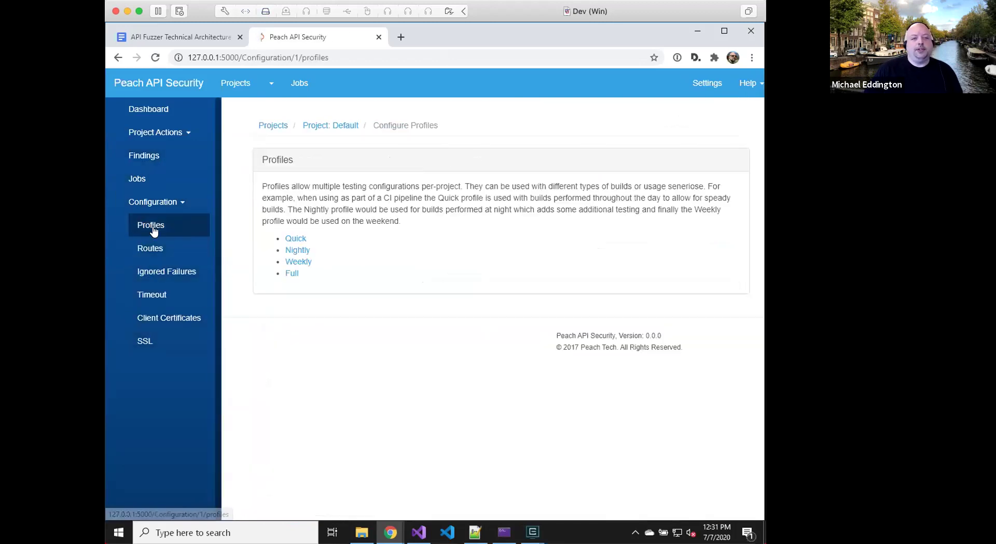
click(295, 240)
scroll(404, 355, down, 5)
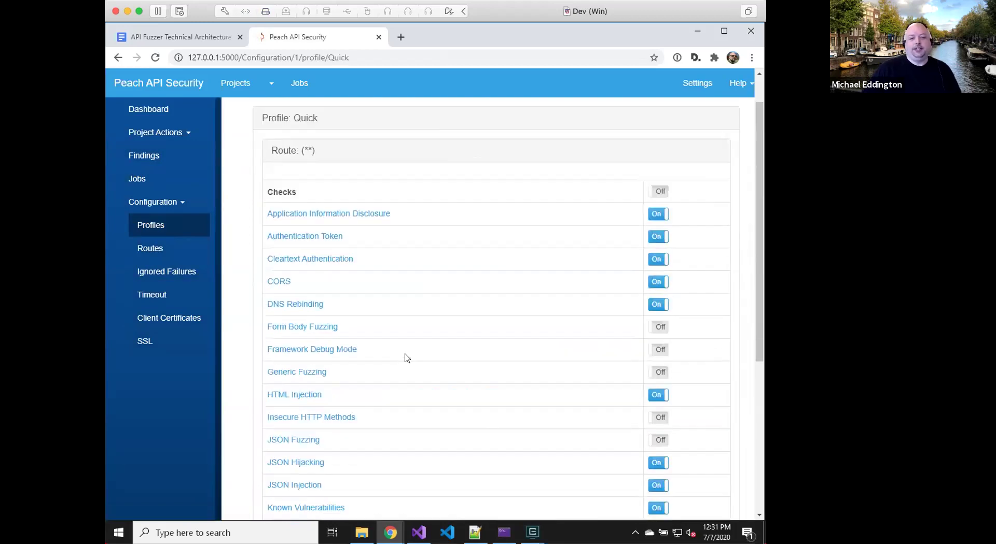
scroll(348, 425, down, 2)
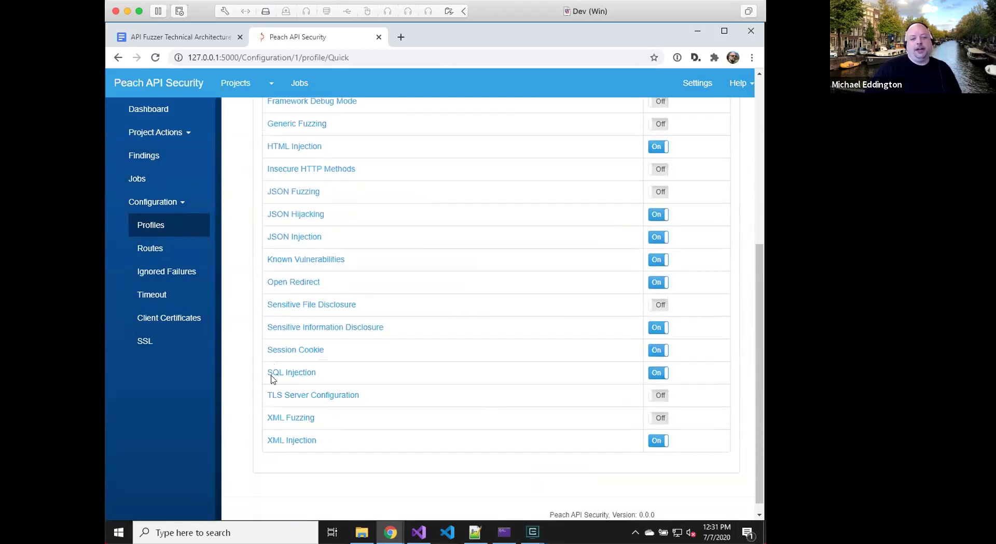
click(274, 374)
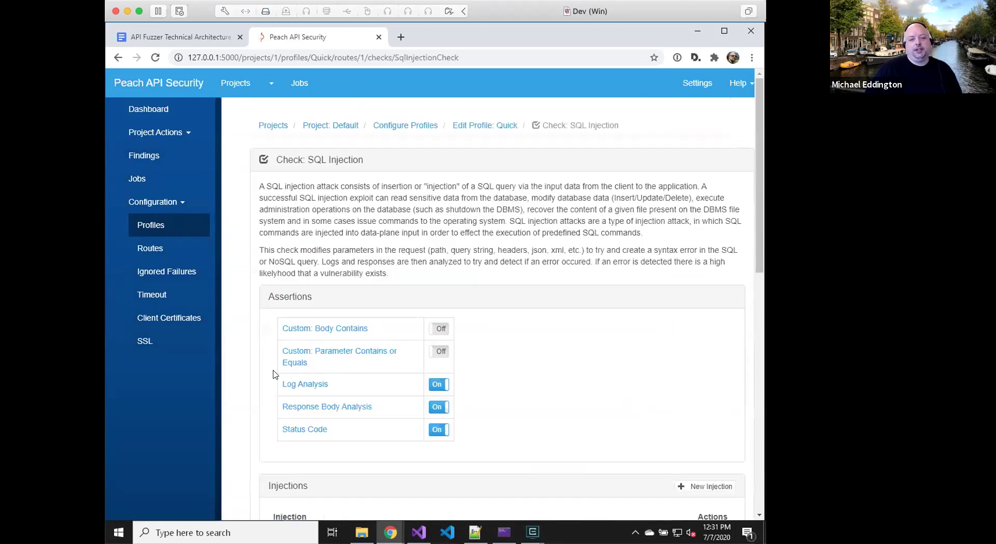
scroll(525, 423, down, 2)
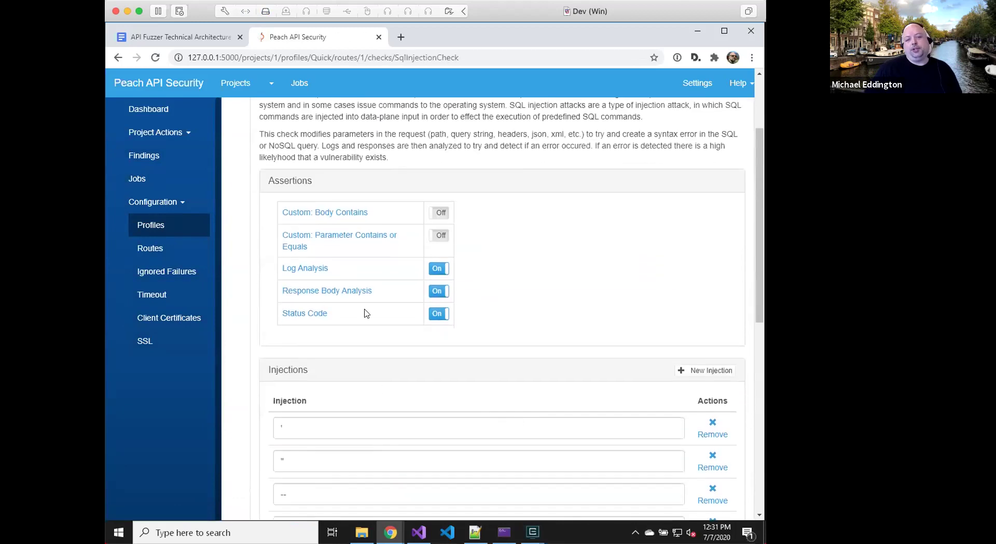
- Open the SQL Injection check's Status Code assertion, review its status codes field, and go back to the check
click(305, 314)
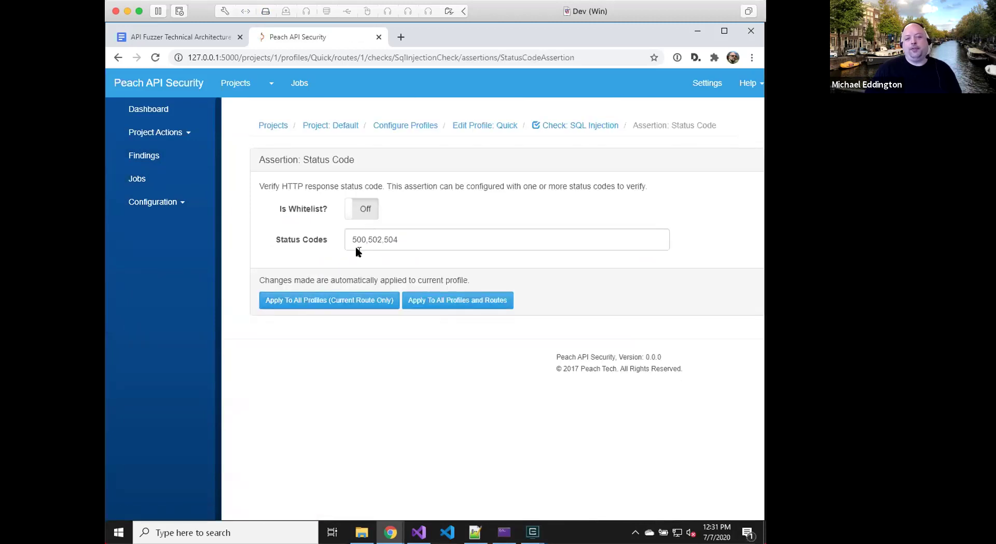
click(414, 242)
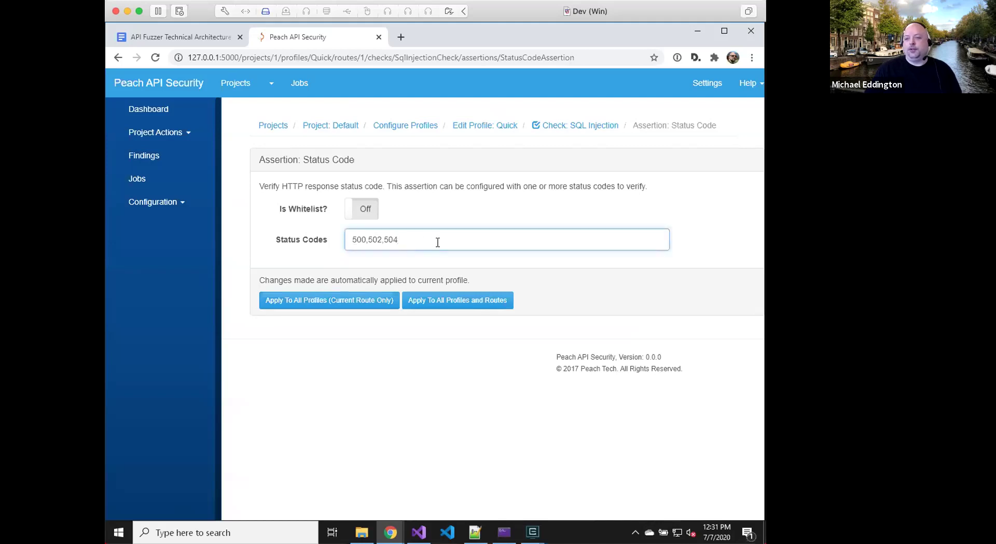
click(119, 57)
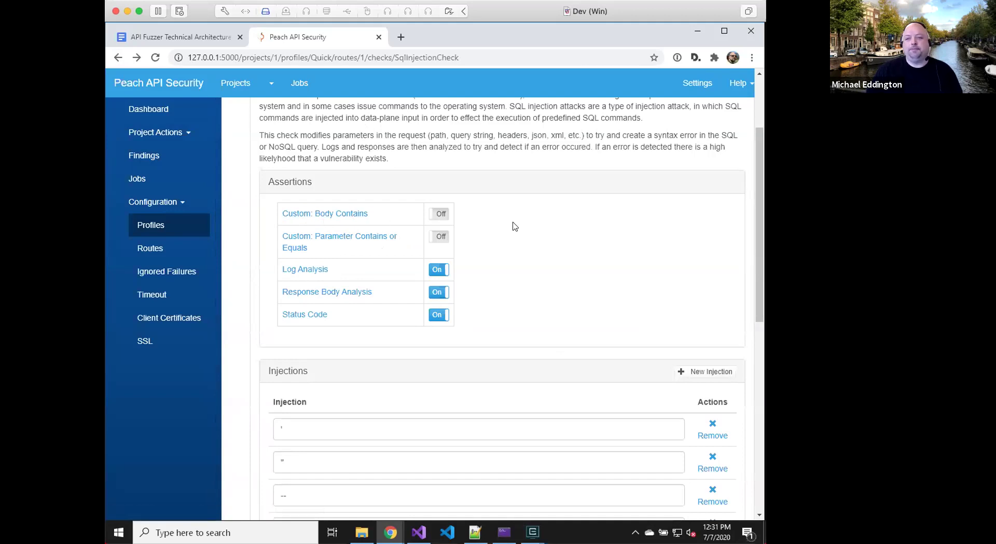
scroll(541, 229, up, 3)
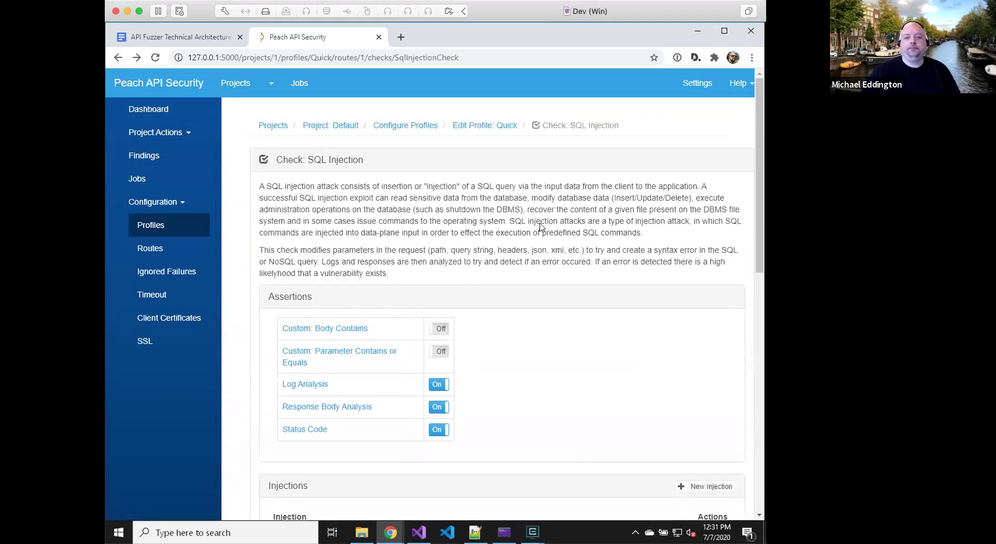
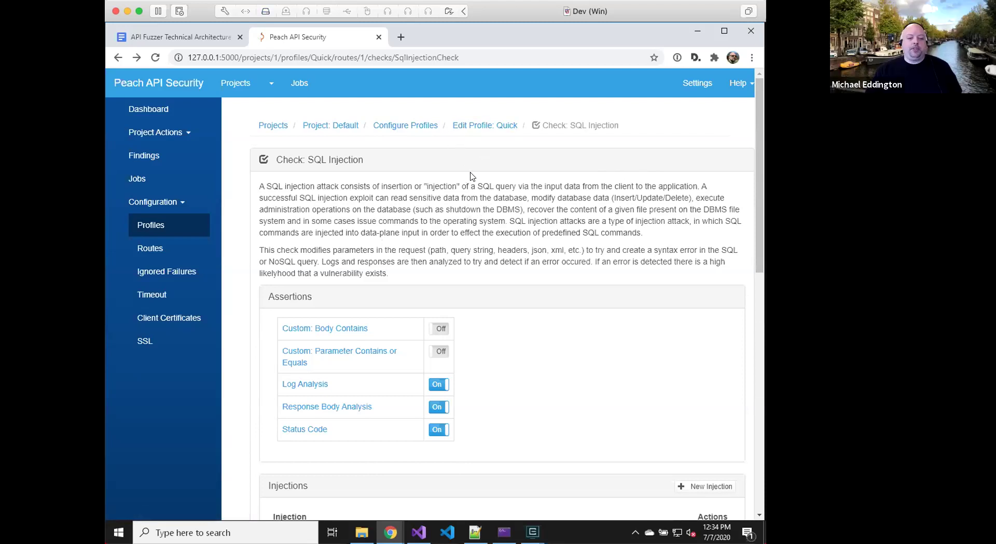
- Review the project's Dashboard, including vulnerabilities and endpoints with faults, and open its list of jobs
click(165, 221)
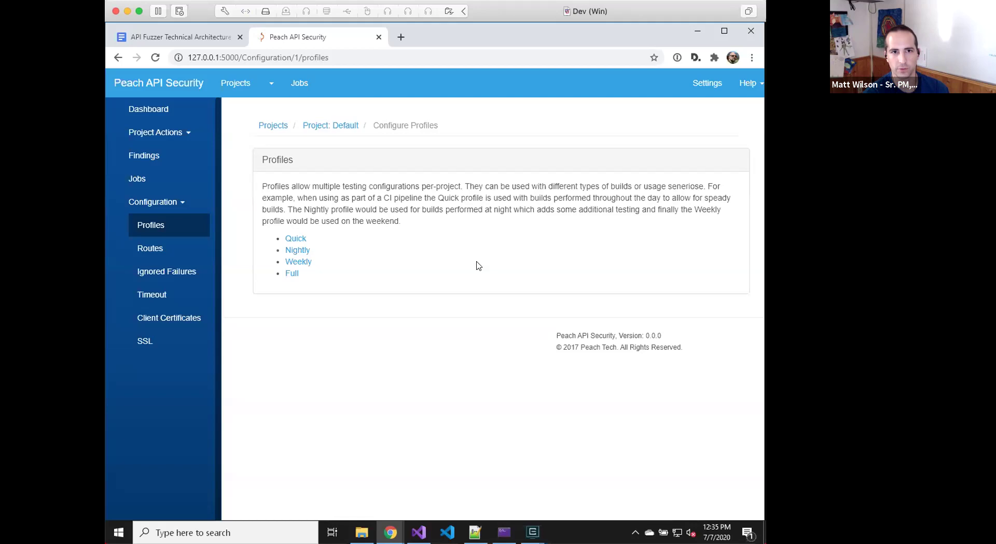
click(146, 157)
click(143, 110)
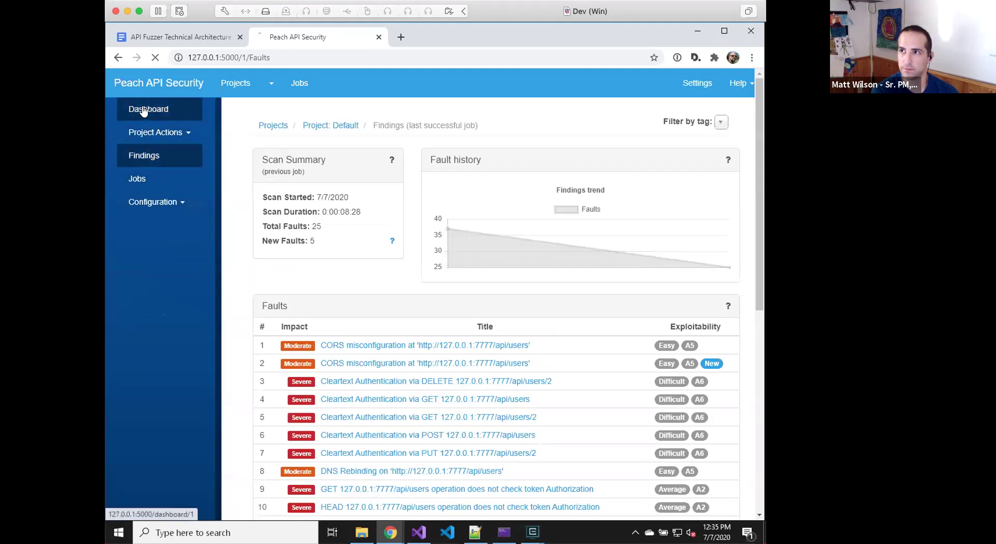
scroll(573, 445, down, 2)
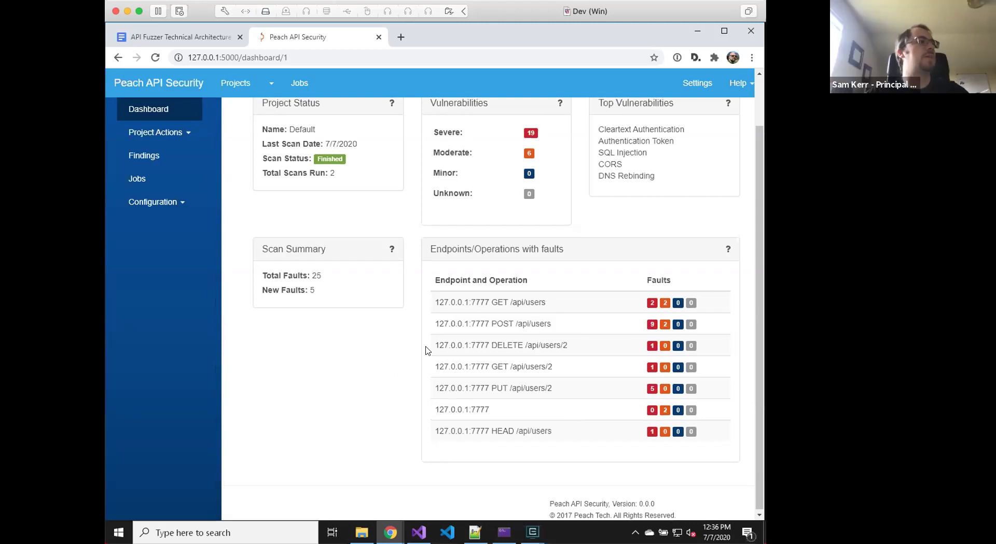
scroll(422, 347, up, 1)
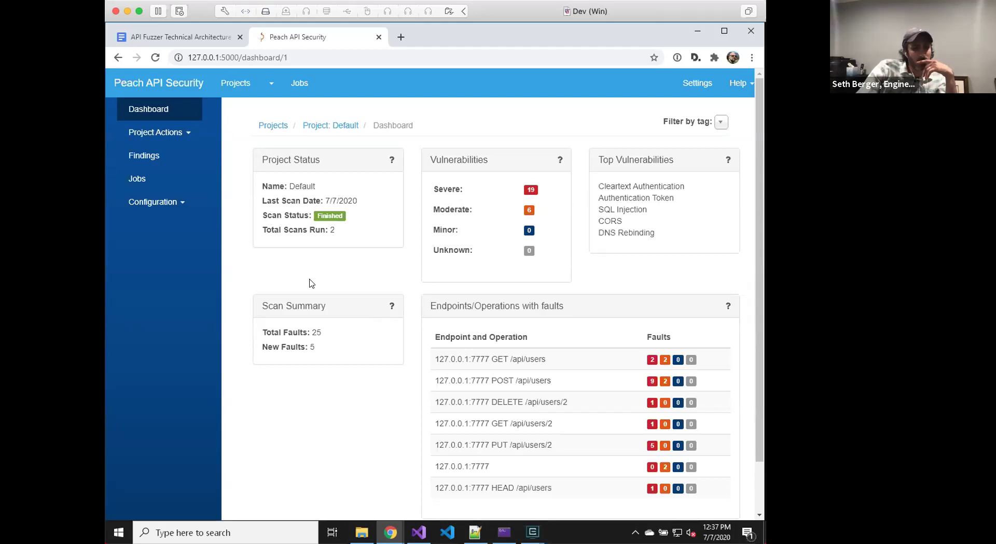
click(144, 180)
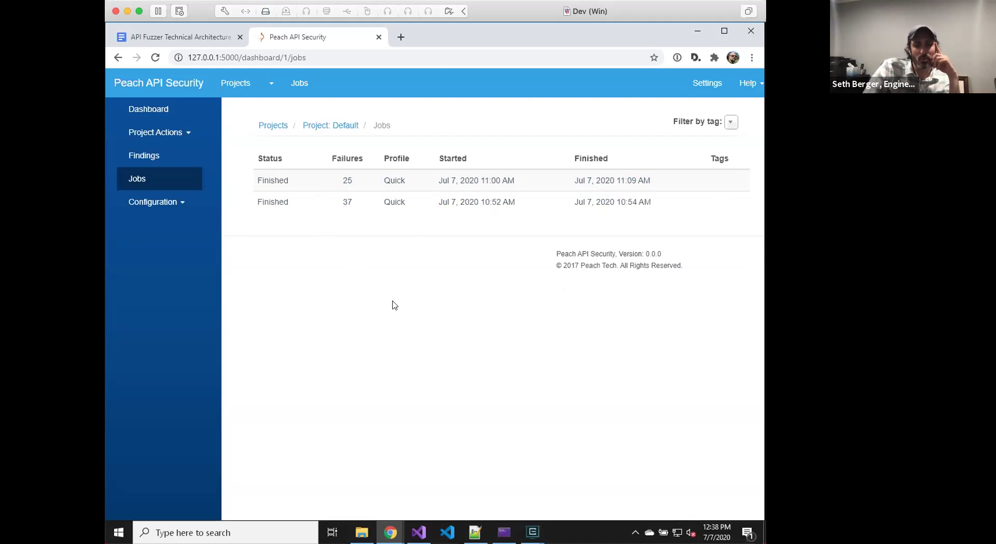
- Review the global Settings page's backup, API token, certificate and private key sections, and return to the Project Summary
click(699, 85)
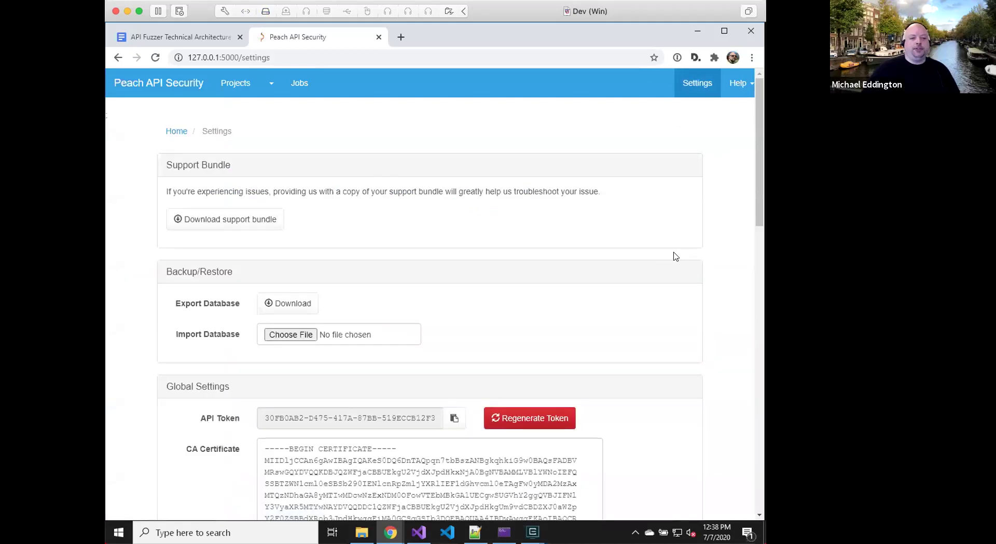
scroll(675, 256, down, 15)
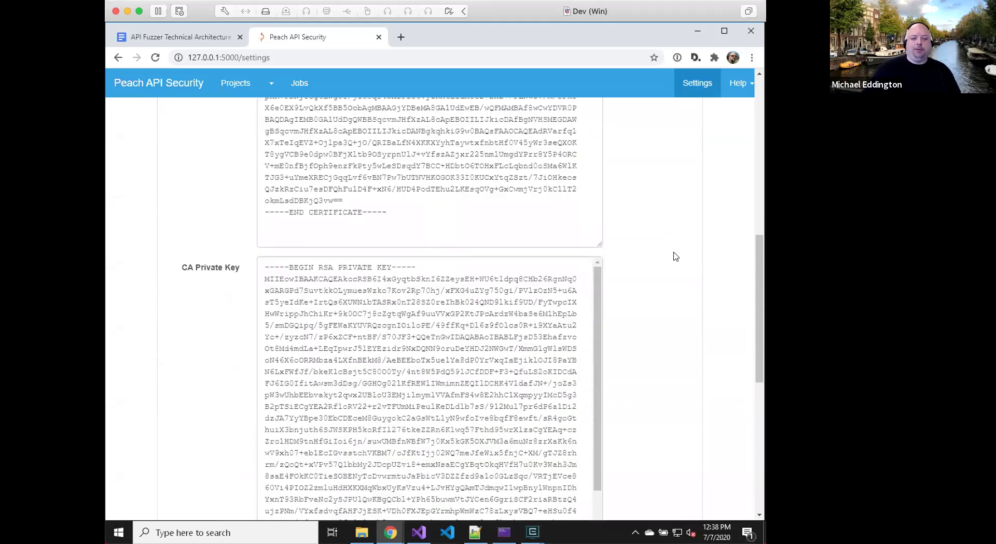
scroll(676, 256, down, 4)
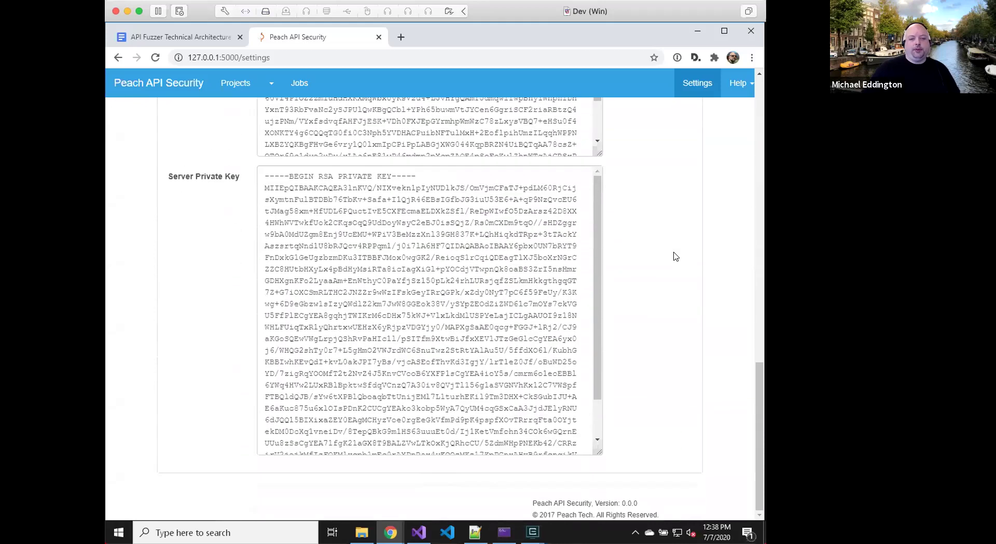
scroll(675, 256, up, 18)
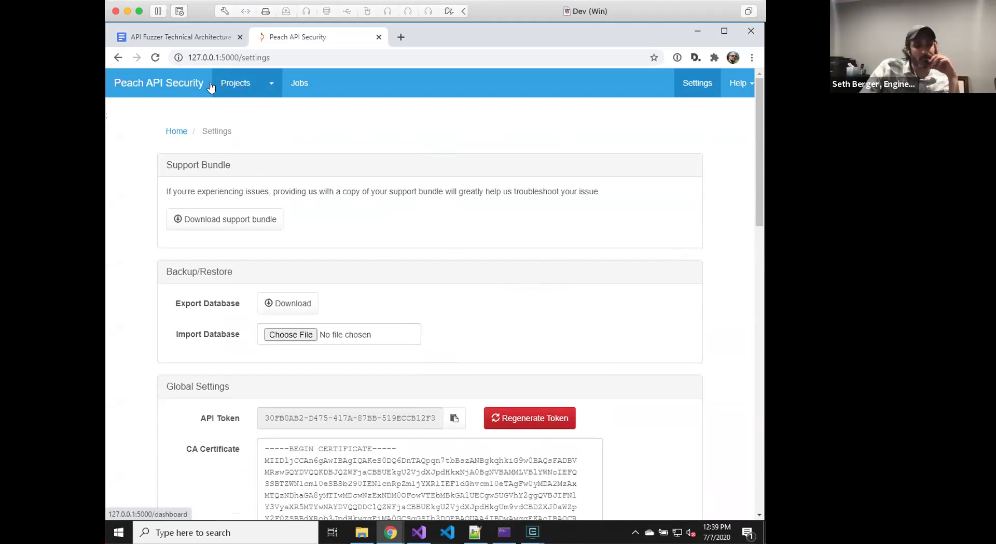
click(242, 88)
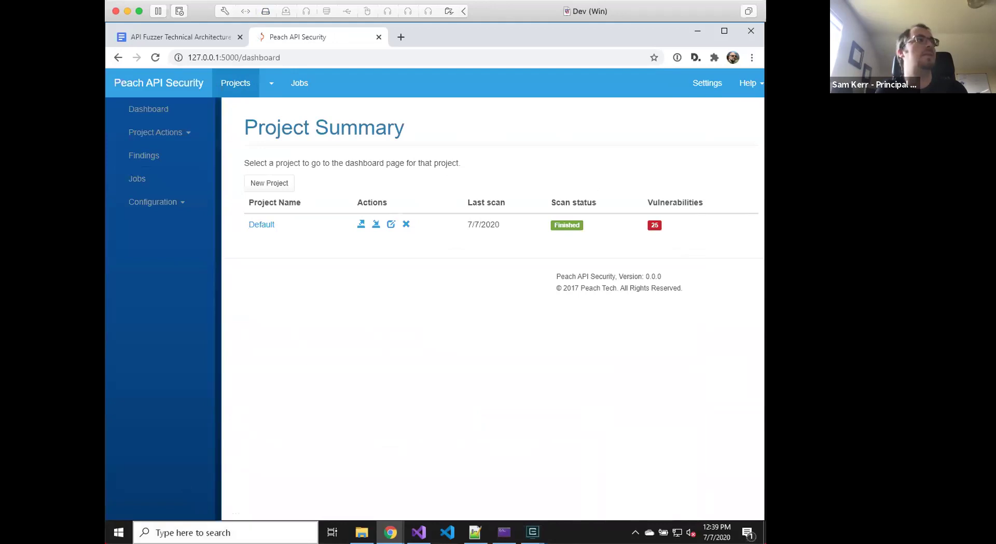
click(118, 532)
text(sidew)
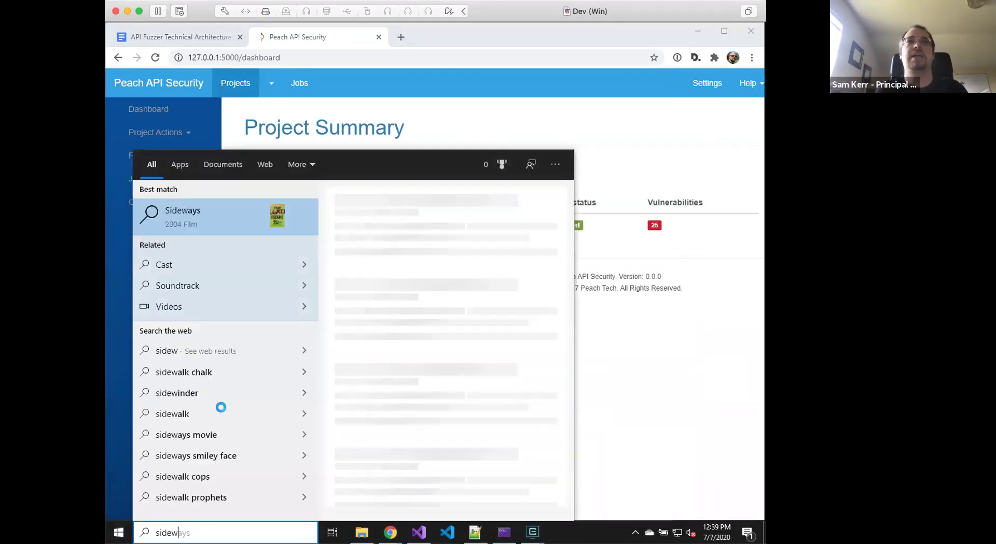
key(BackSpace)
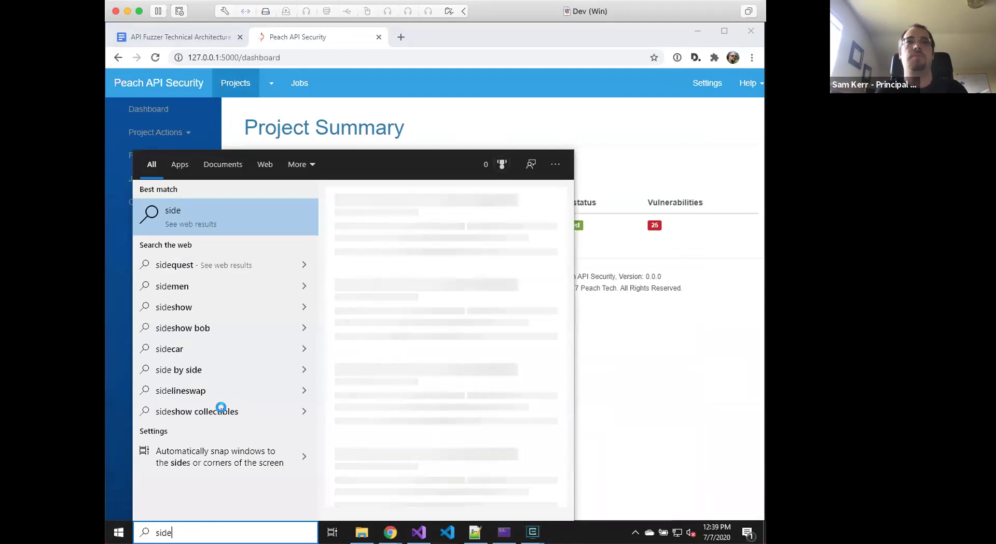
text(car)
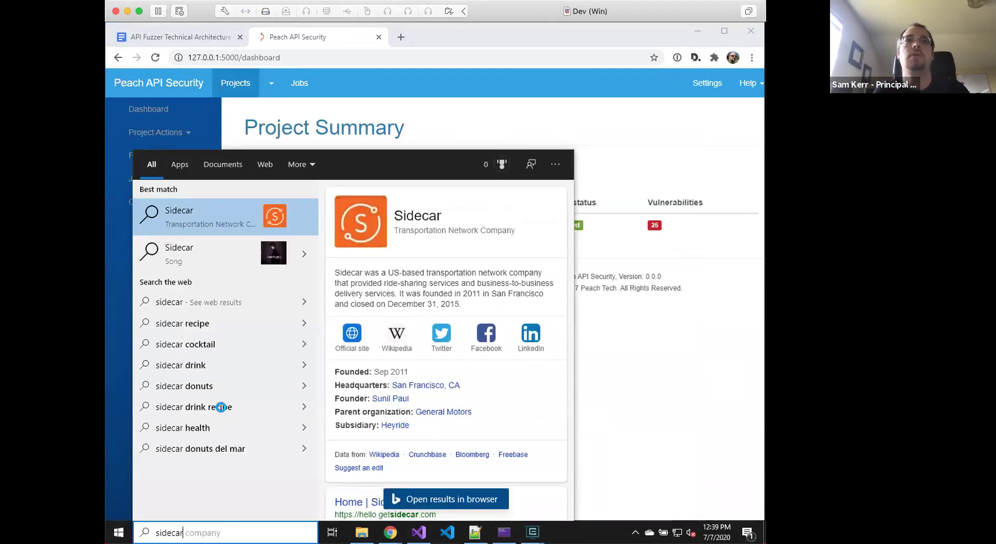
key(Escape)
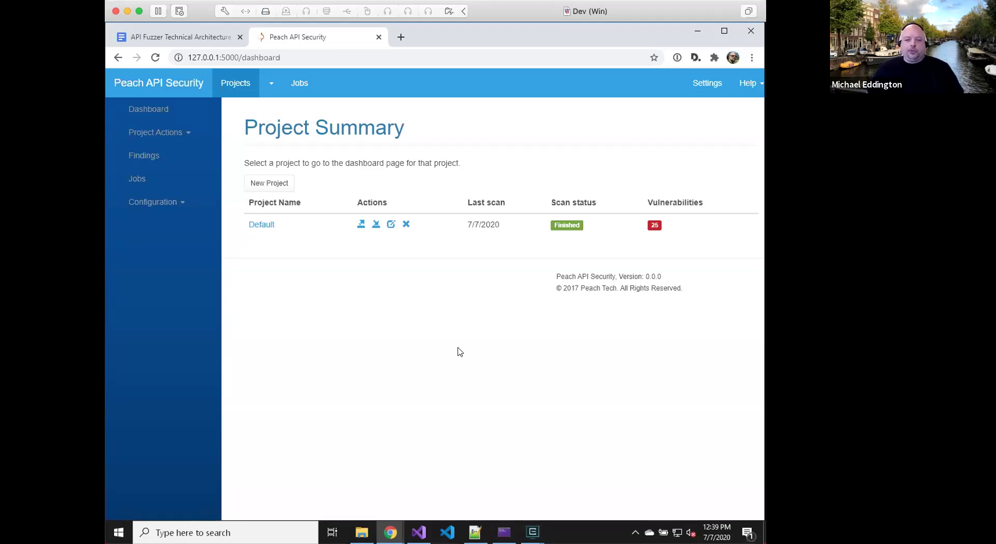
key(super)
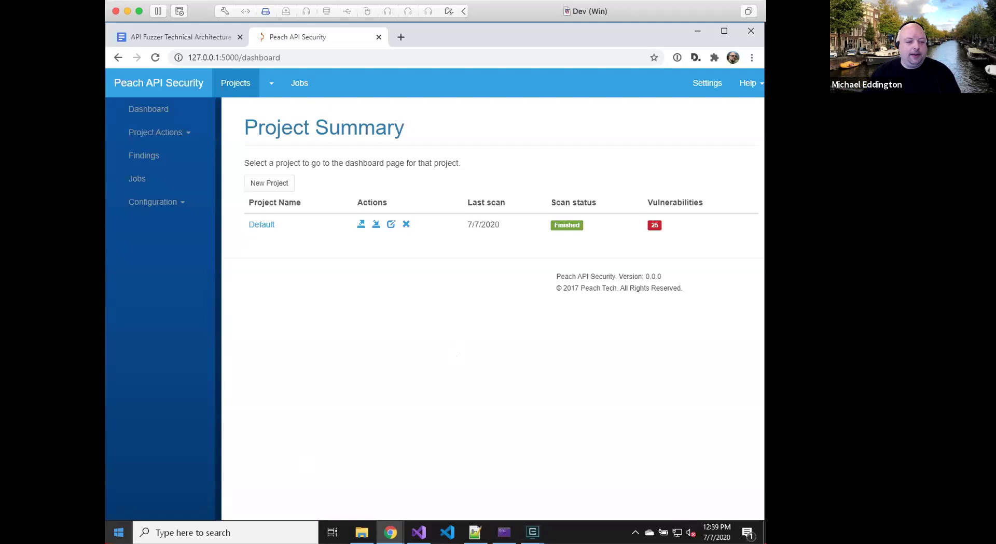
text(ie)
key(BackSpace)
key(BackSpace)
key(Escape)
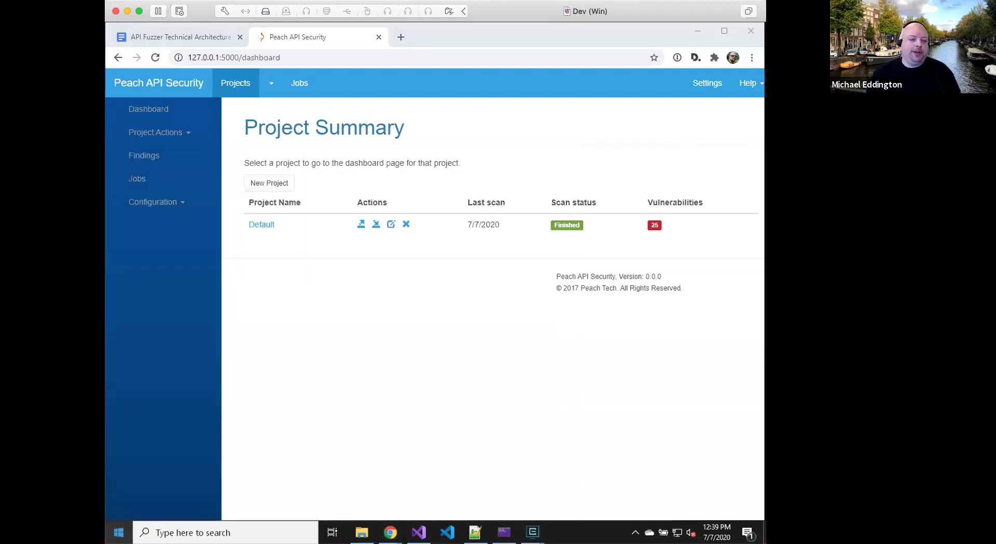
click(154, 388)
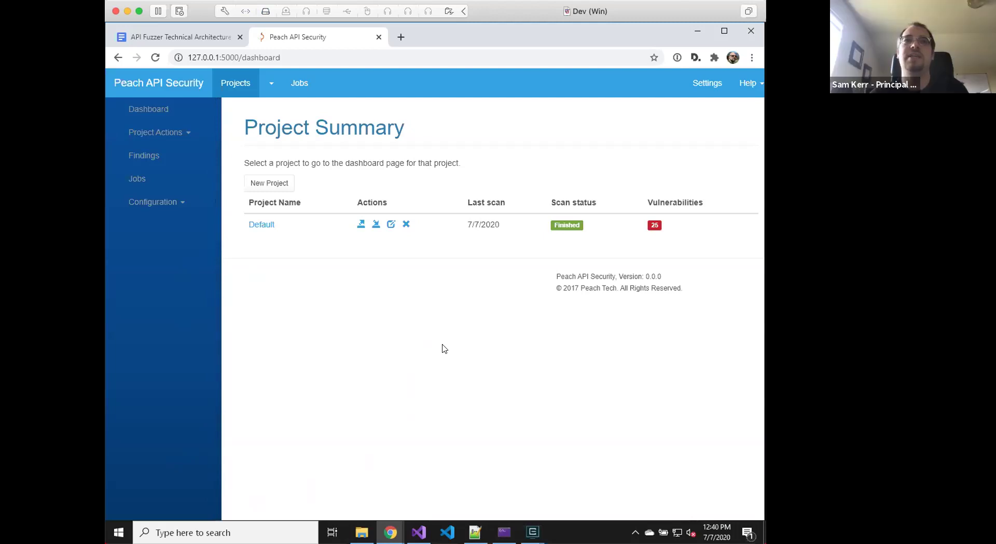
- Search Google for "burp peach" in a new browser tab
click(400, 37)
text(burp peachful)
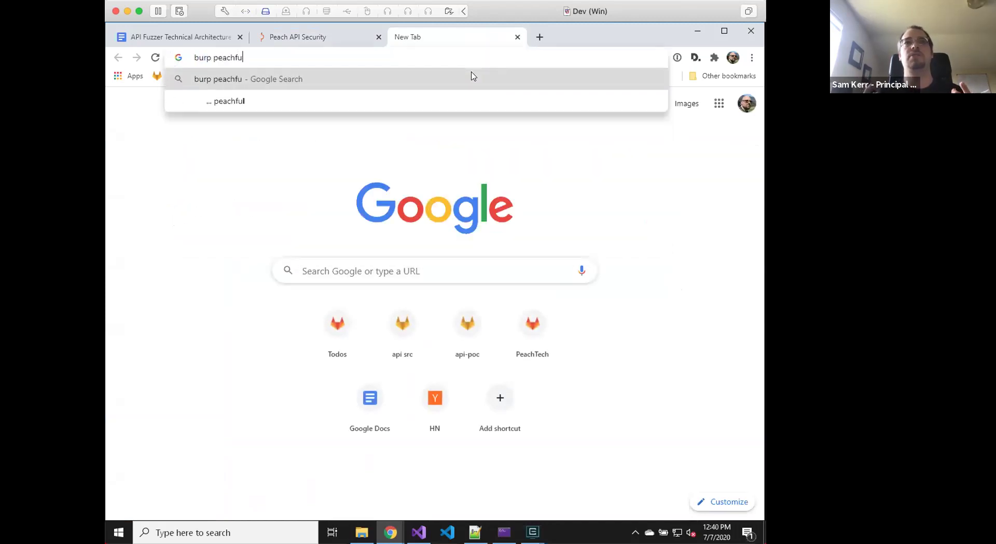
key(BackSpace)
key(BackSpace)
key(BackSpace)
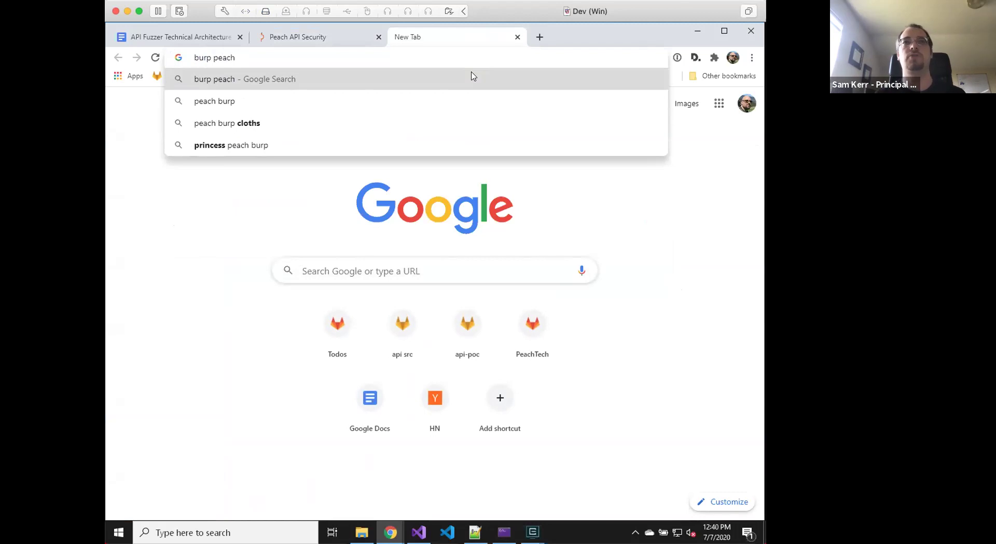
click(471, 78)
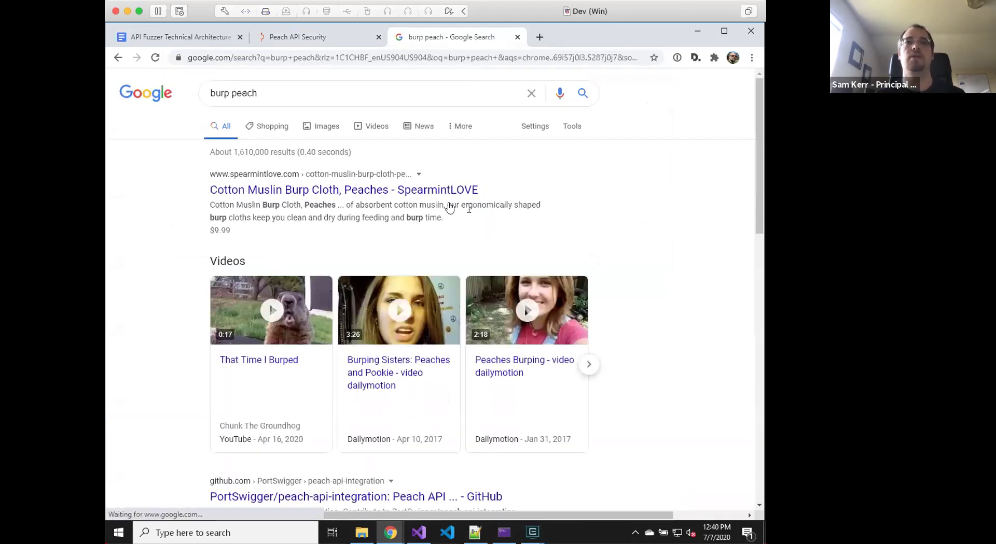
- Change the Google search to "burp app store" and open PortSwigger's BApp Store page from the results
double_click(393, 91)
text(ap)
key(BackSpace)
key(BackSpace)
text(app store)
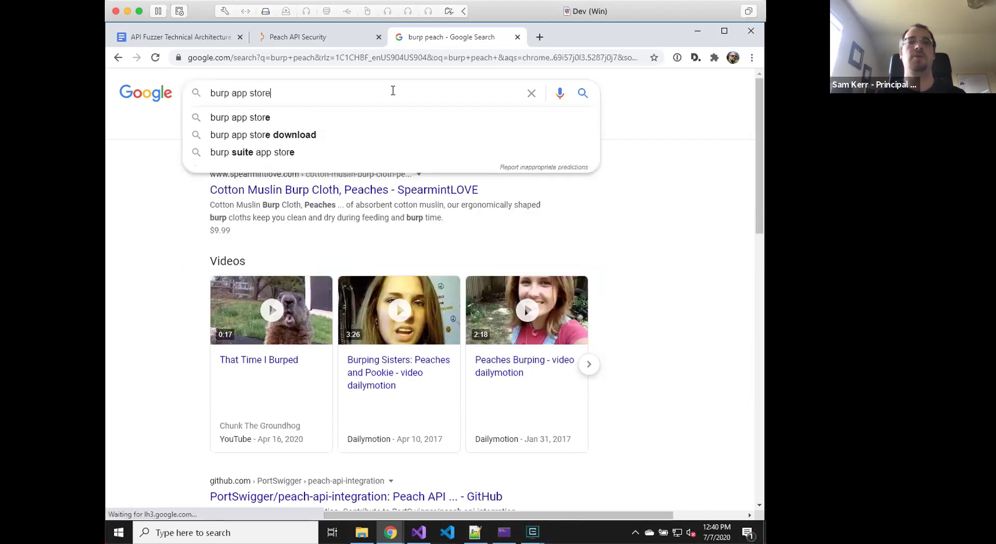
key(Return)
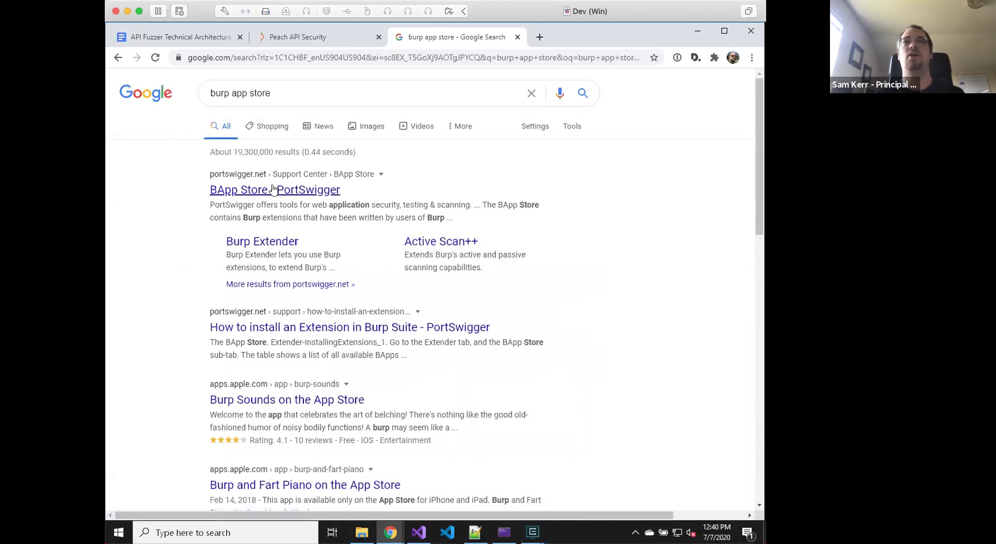
click(267, 191)
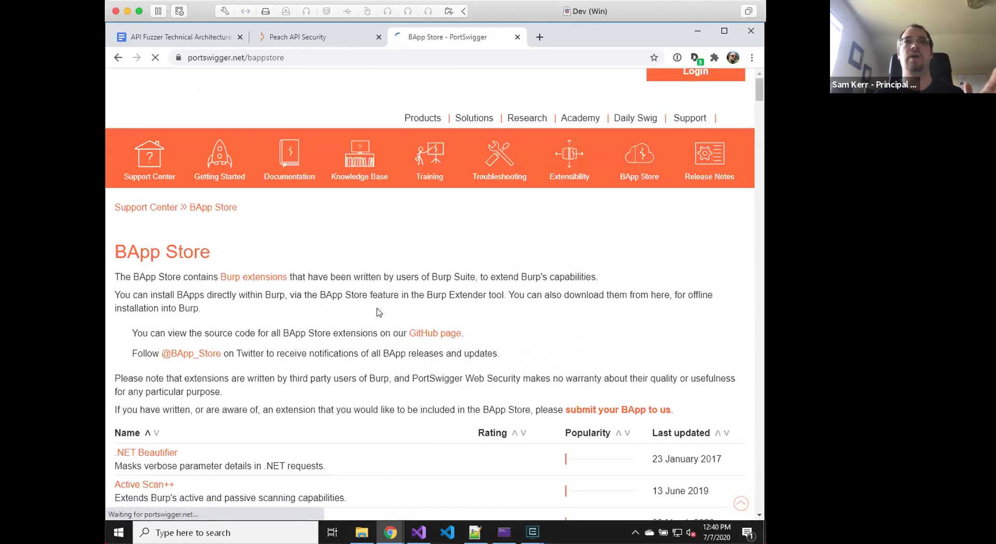
scroll(378, 314, down, 3)
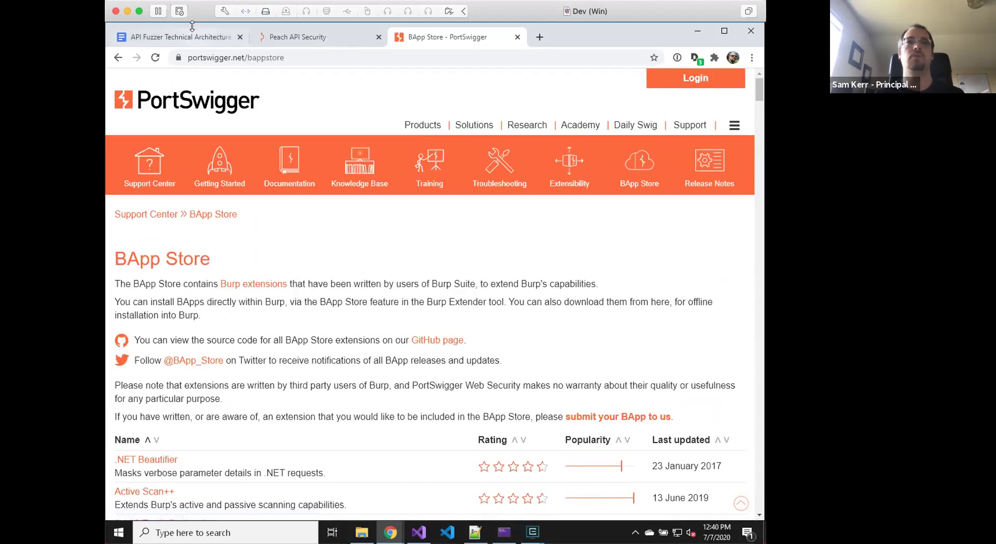
- Switch to the API Fuzzer Technical Architecture document, and return to the Peach API Security page
click(185, 38)
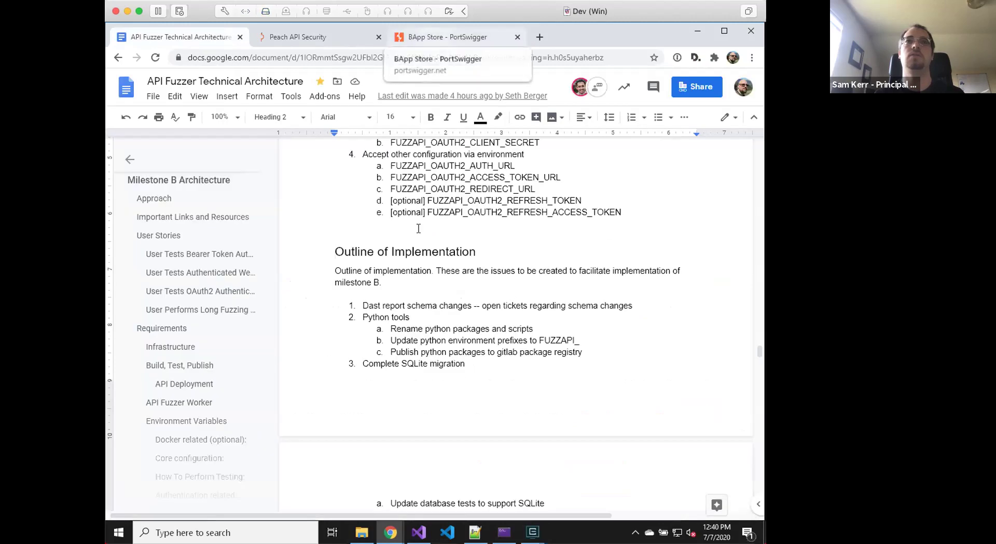
click(299, 40)
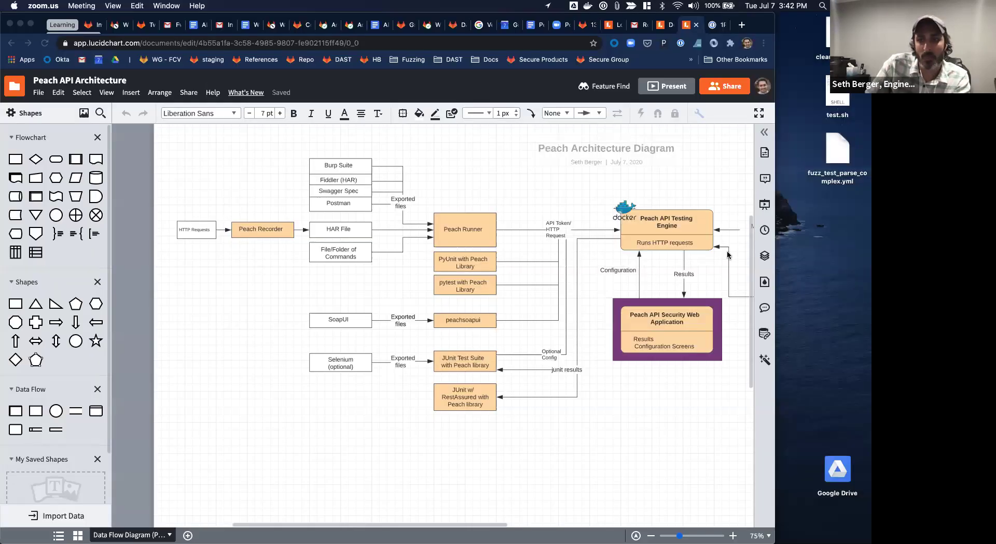
click(501, 526)
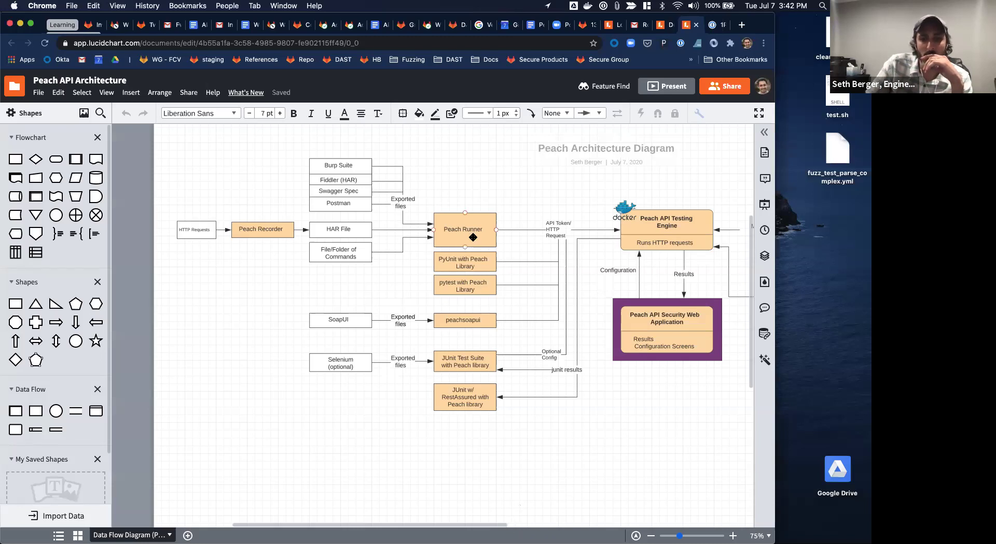